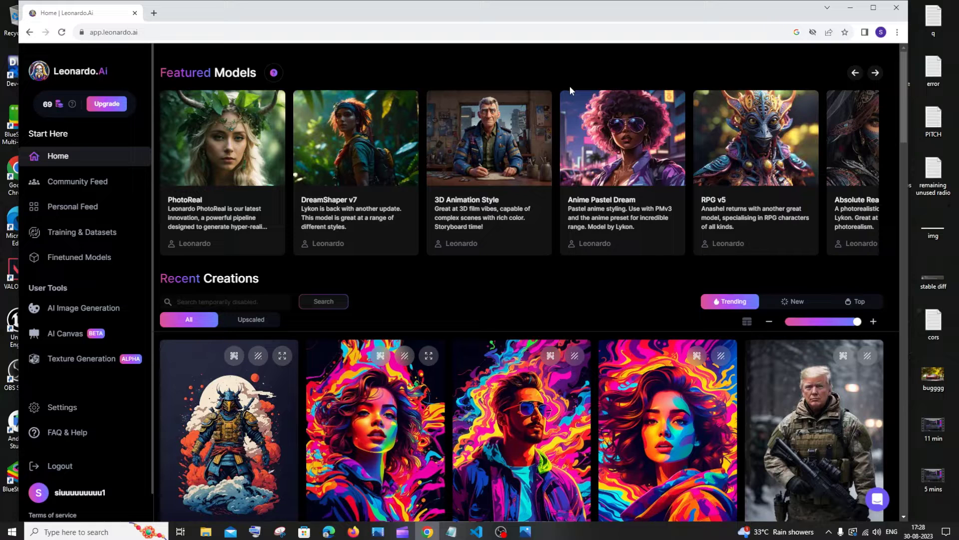
Enlarge the page and open the AI Image Generation workspace
key(ctrl+plus)
key(ctrl+plus)
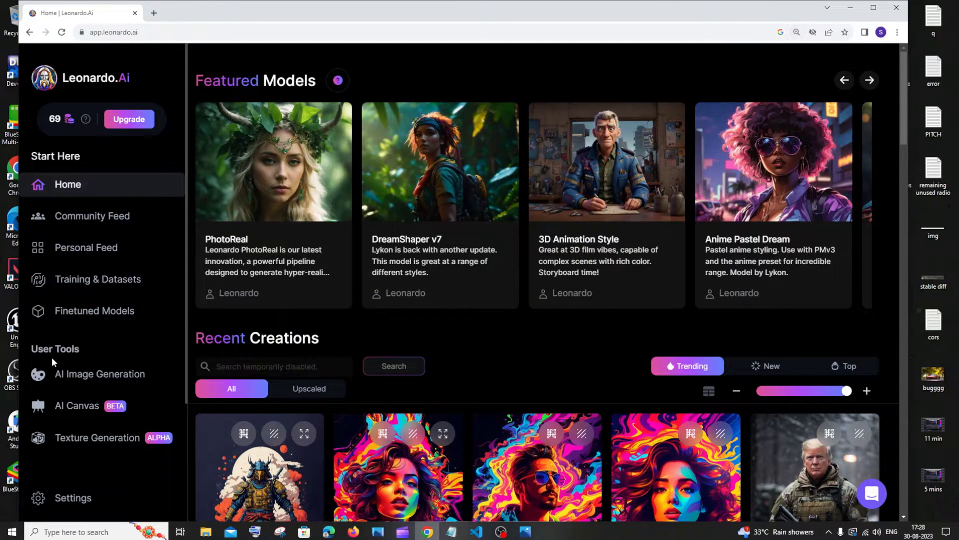
scroll(112, 329, down, 2)
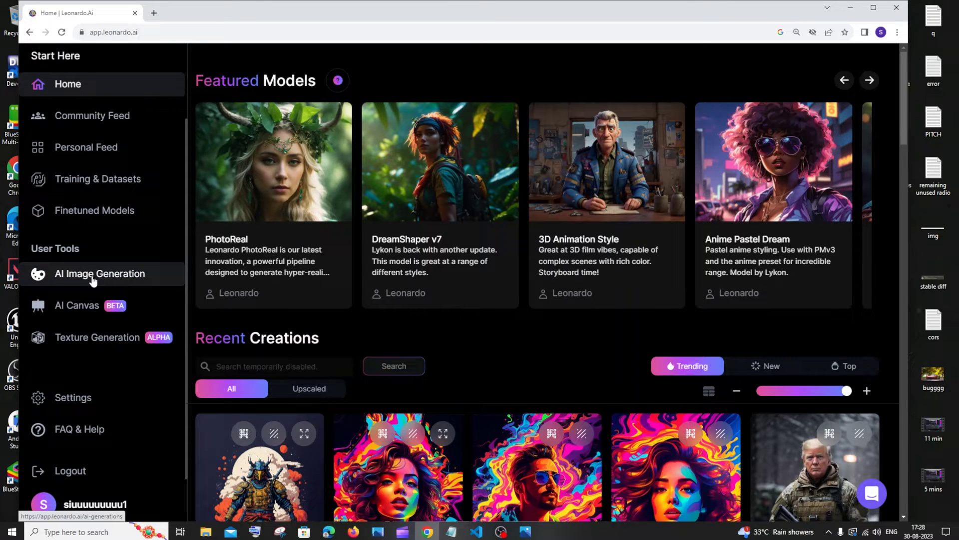
click(93, 280)
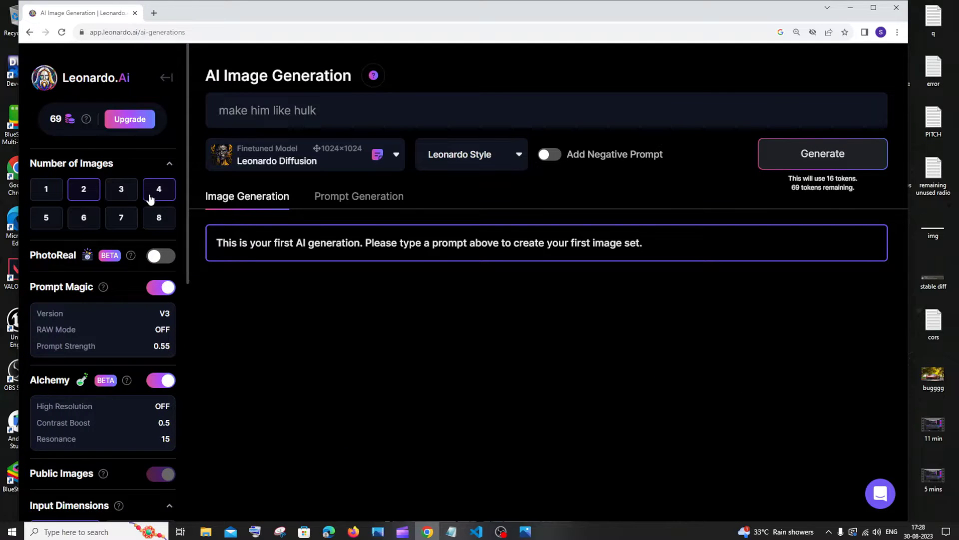
scroll(150, 190, down, 5)
scroll(145, 188, down, 4)
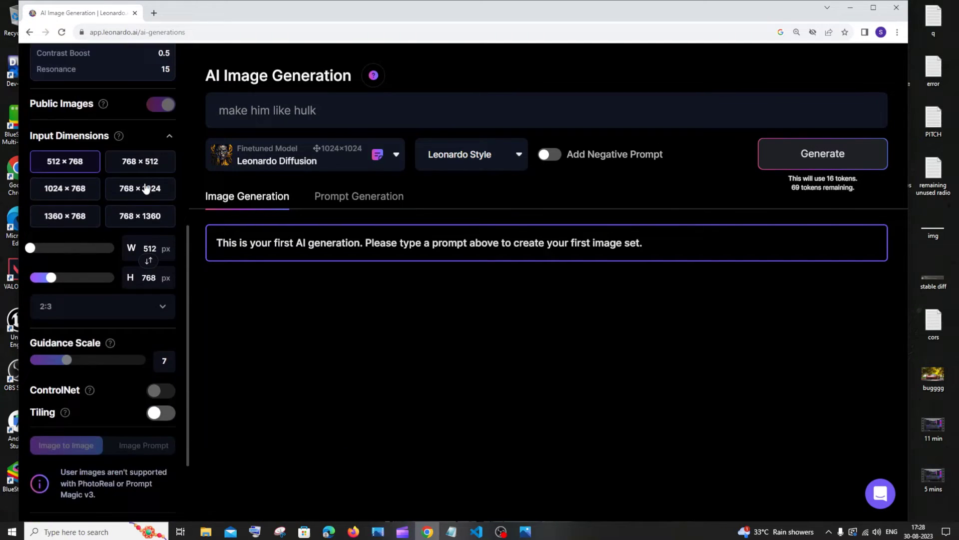
scroll(85, 357, down, 1)
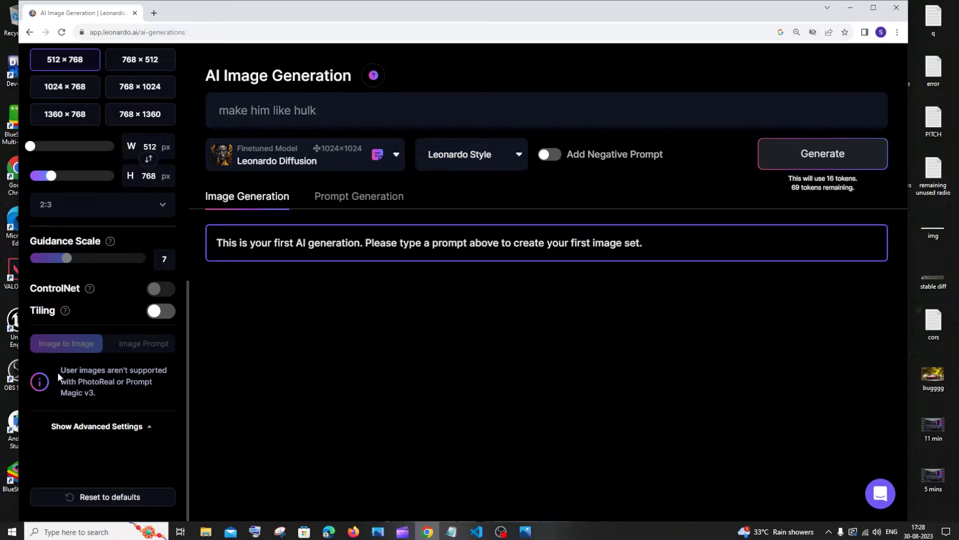
Turn off Prompt Magic in the generation settings
drag(59, 371, 152, 382)
scroll(141, 254, up, 5)
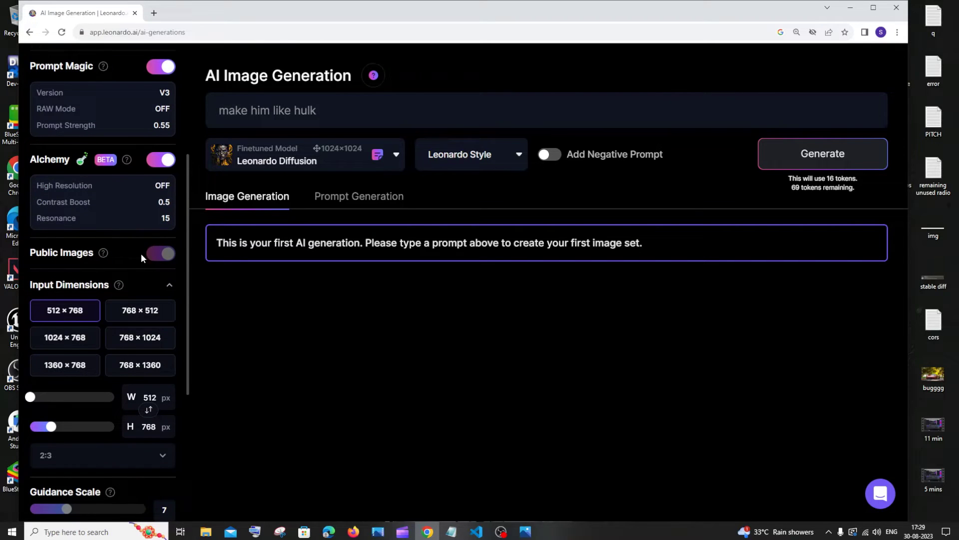
scroll(140, 253, up, 3)
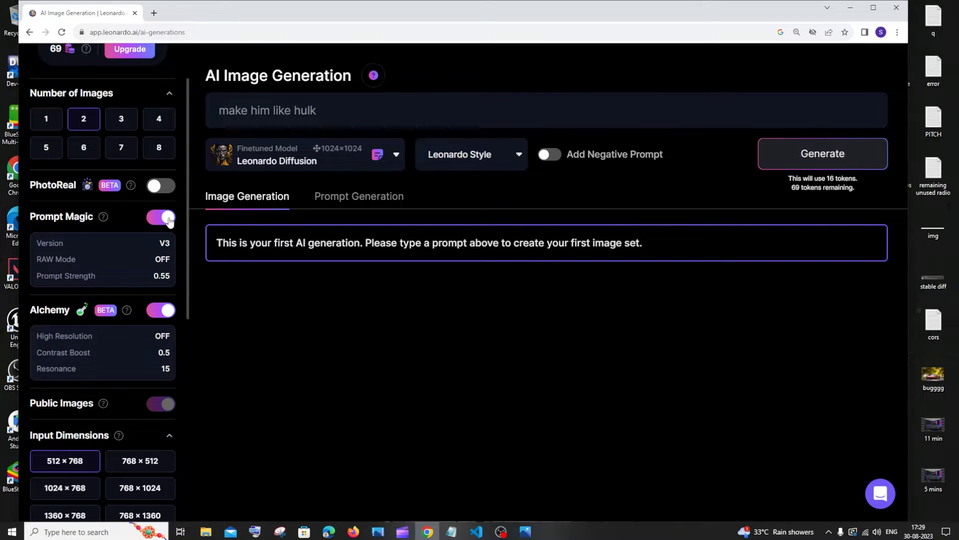
click(161, 218)
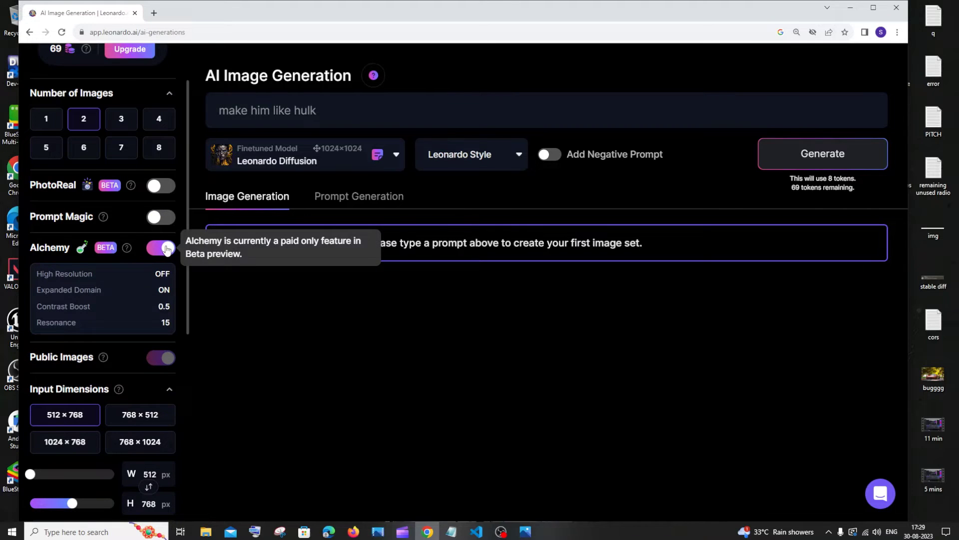
Switch off Alchemy and change to image-prompt input
click(161, 248)
scroll(141, 300, down, 6)
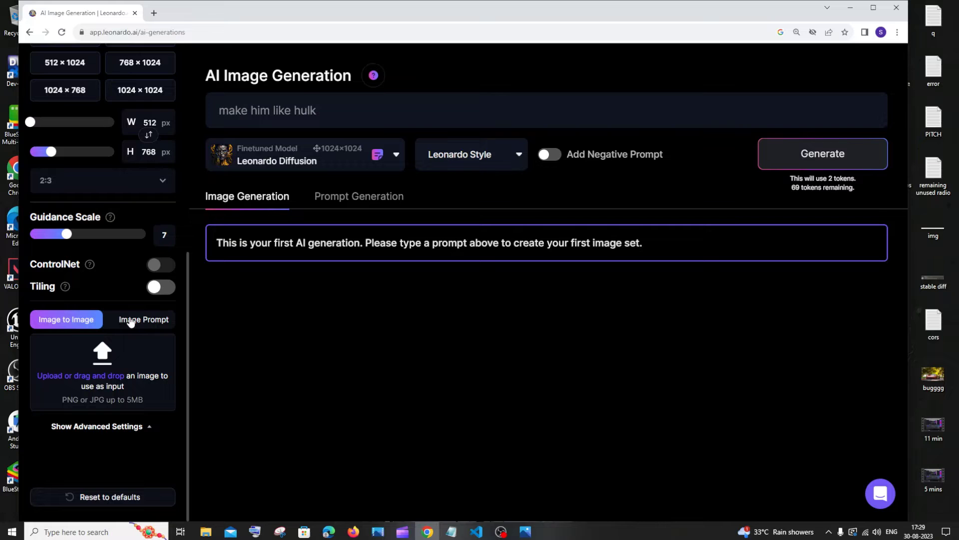
click(130, 321)
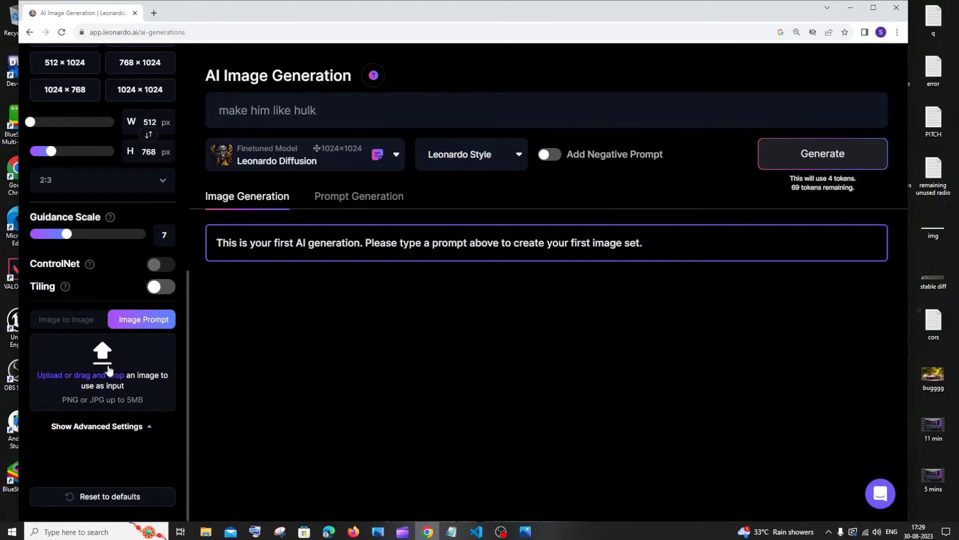
Upload musk.PNG from the Desktop as the image prompt, then dismiss the Photos viewer
click(82, 366)
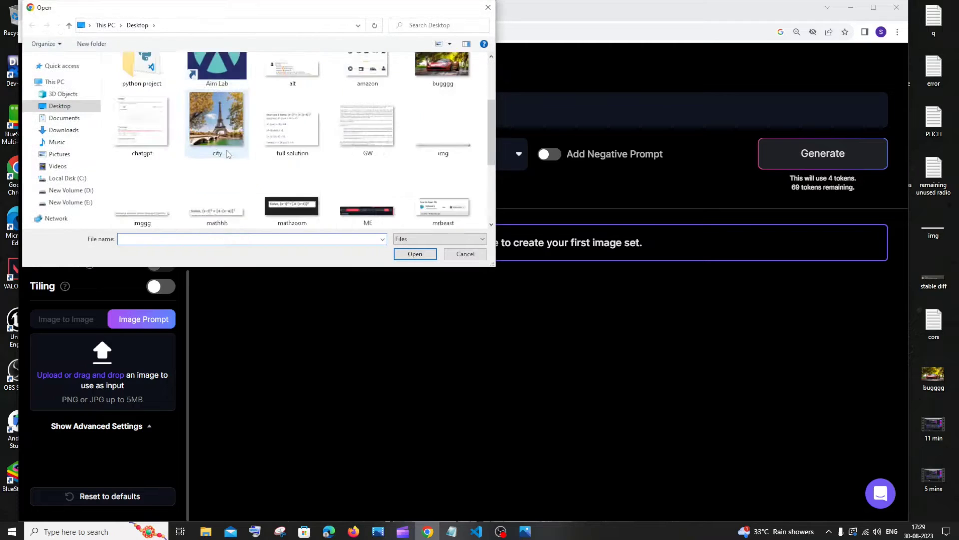
scroll(228, 155, down, 3)
click(146, 139)
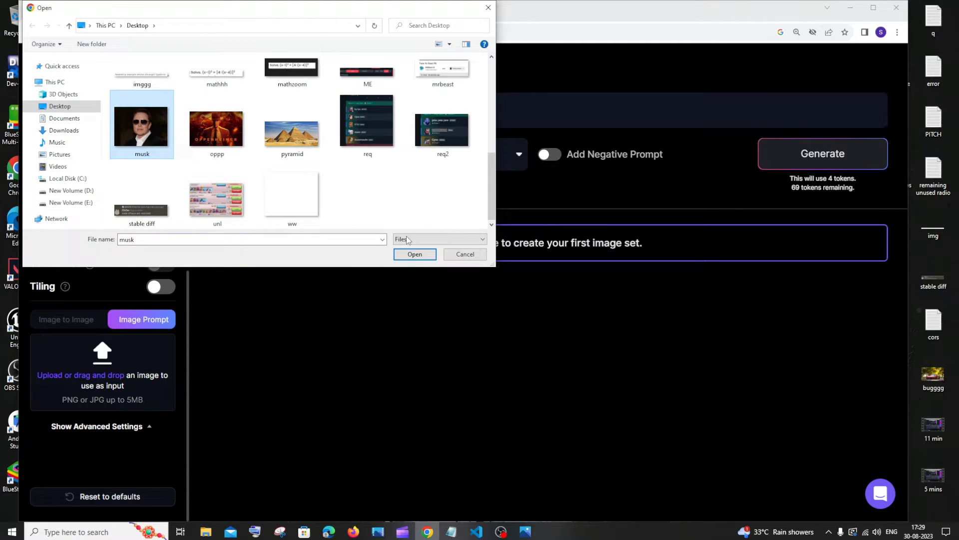
click(415, 254)
click(526, 532)
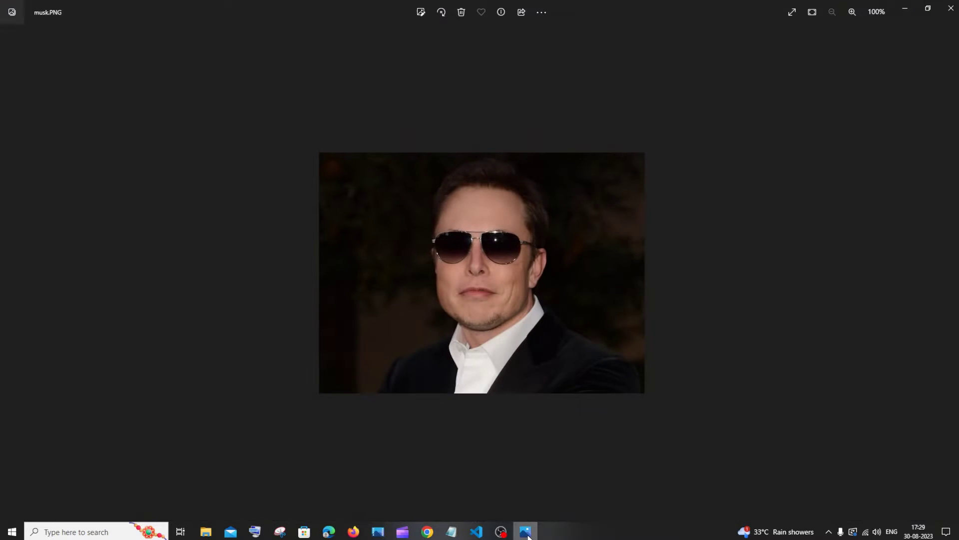
click(905, 8)
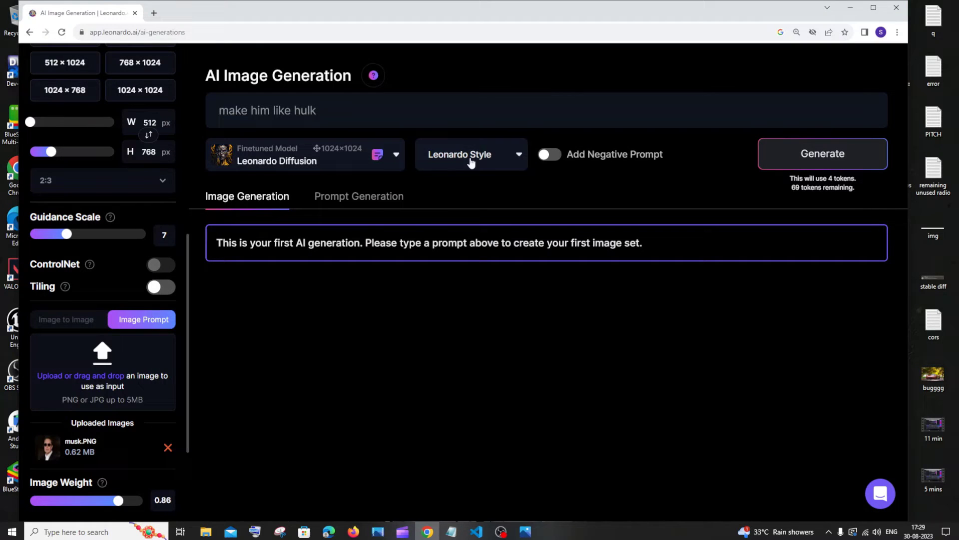
scroll(131, 237, down, 1)
scroll(131, 236, down, 2)
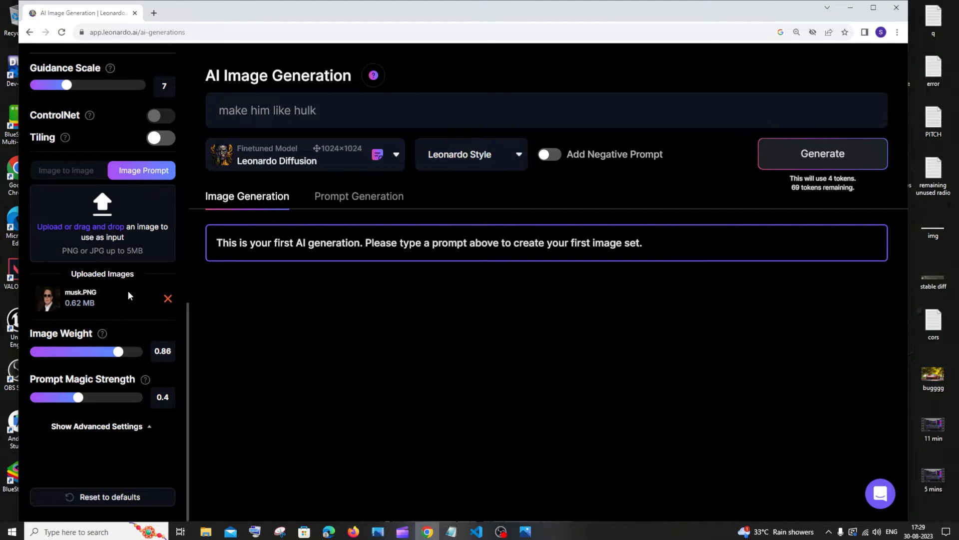
scroll(129, 294, up, 6)
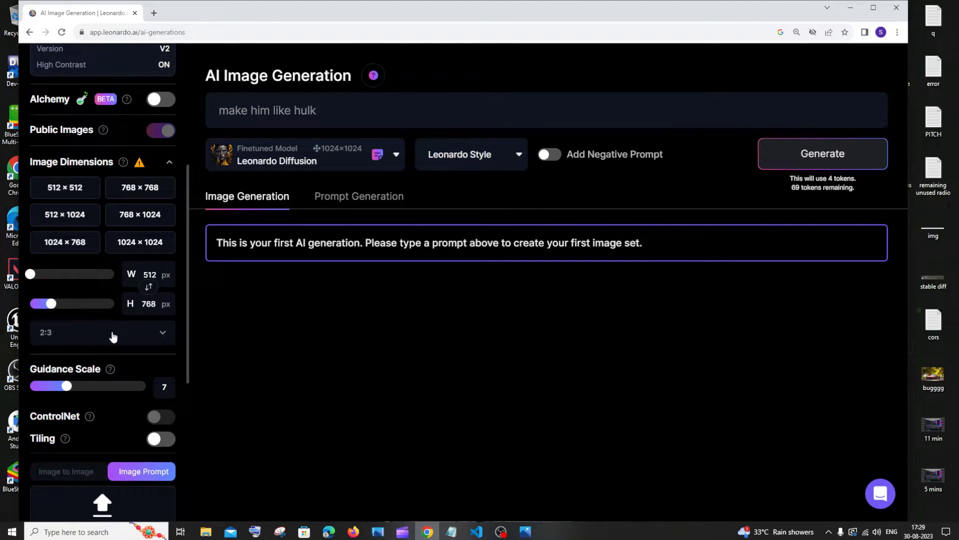
scroll(115, 325, down, 2)
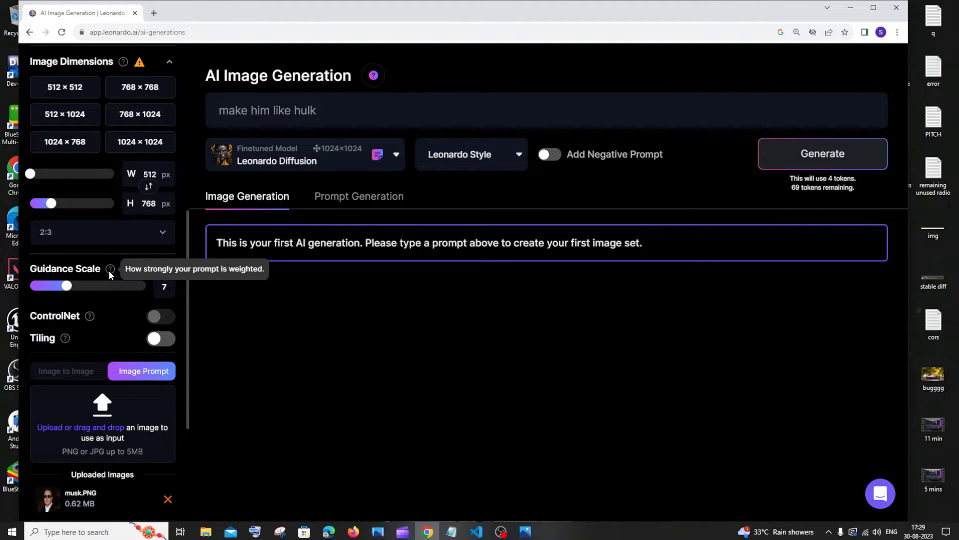
scroll(104, 310, down, 4)
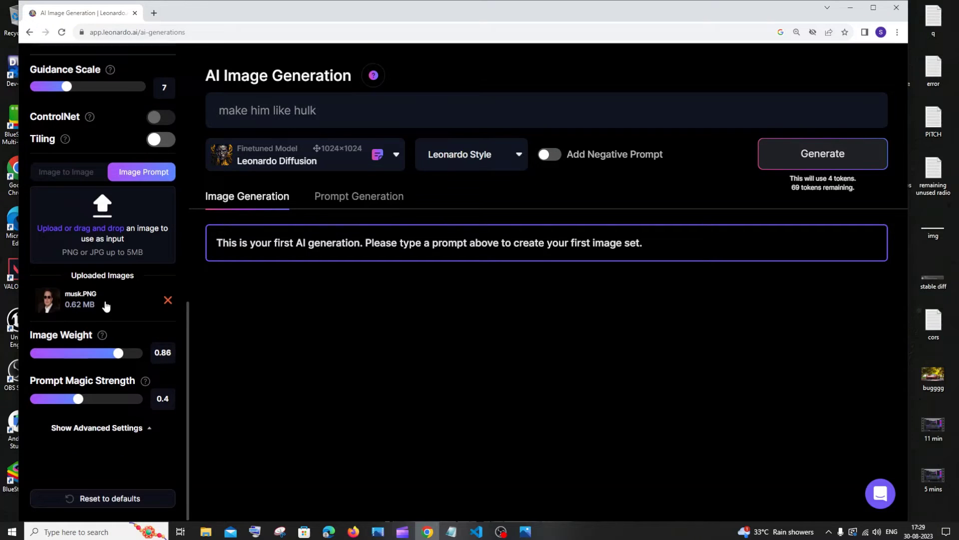
mouse_move(103, 337)
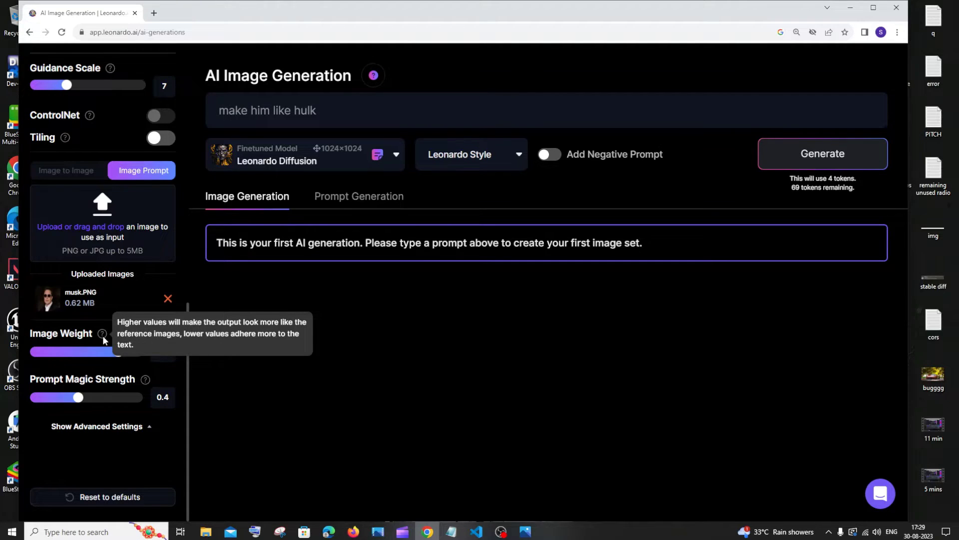
Set the Image Weight to 0.92, leaving the prompt 'make him like hulk' unchanged
drag(119, 352, 128, 357)
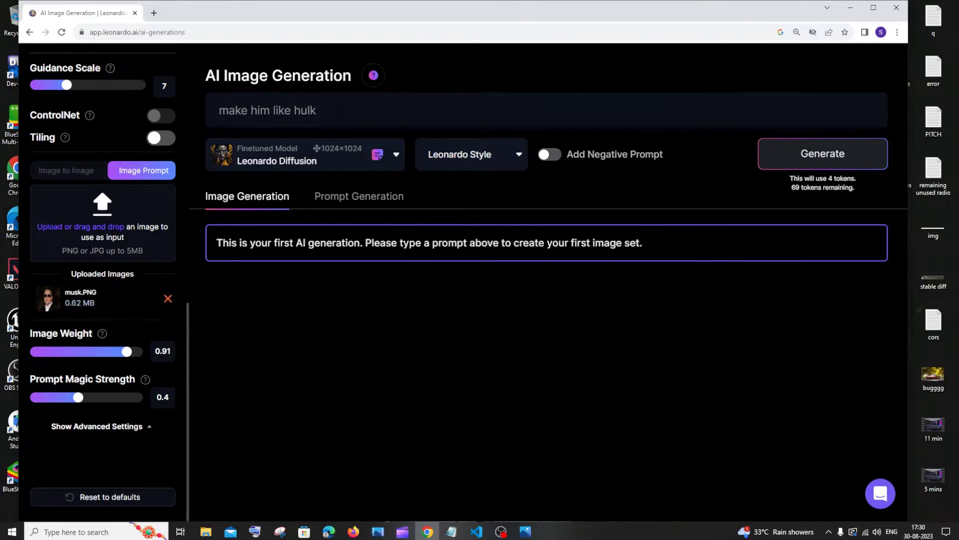
drag(321, 110, 218, 111)
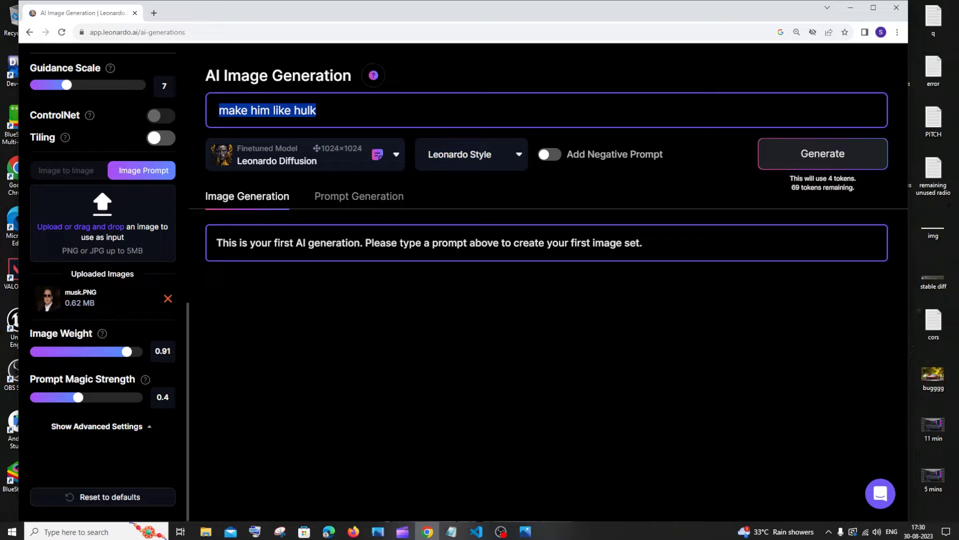
drag(127, 351, 48, 353)
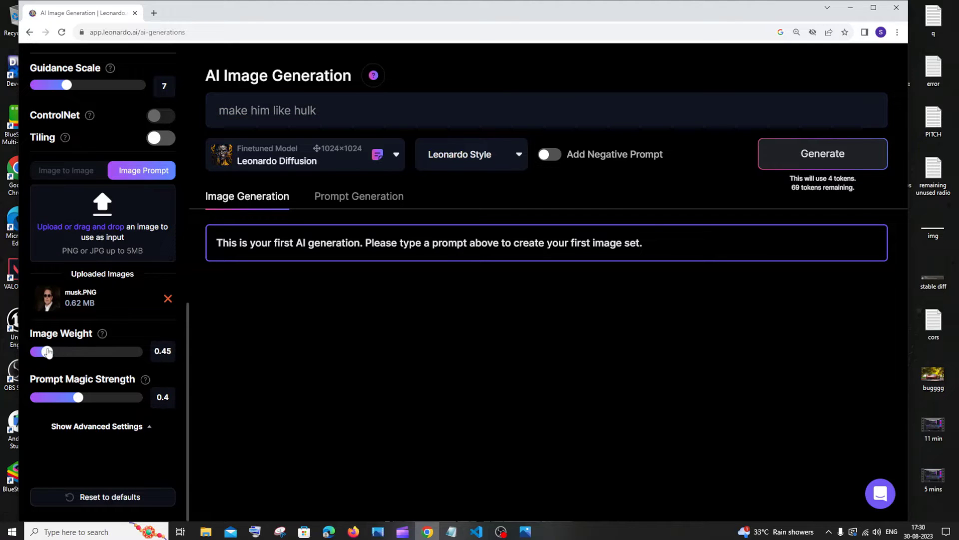
drag(218, 111, 317, 111)
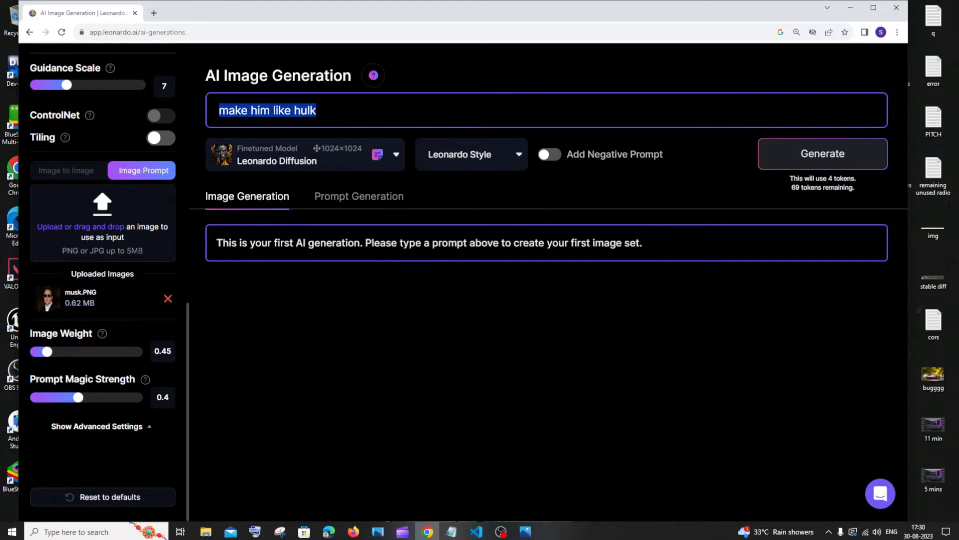
click(316, 110)
drag(316, 110, 219, 109)
drag(47, 352, 129, 354)
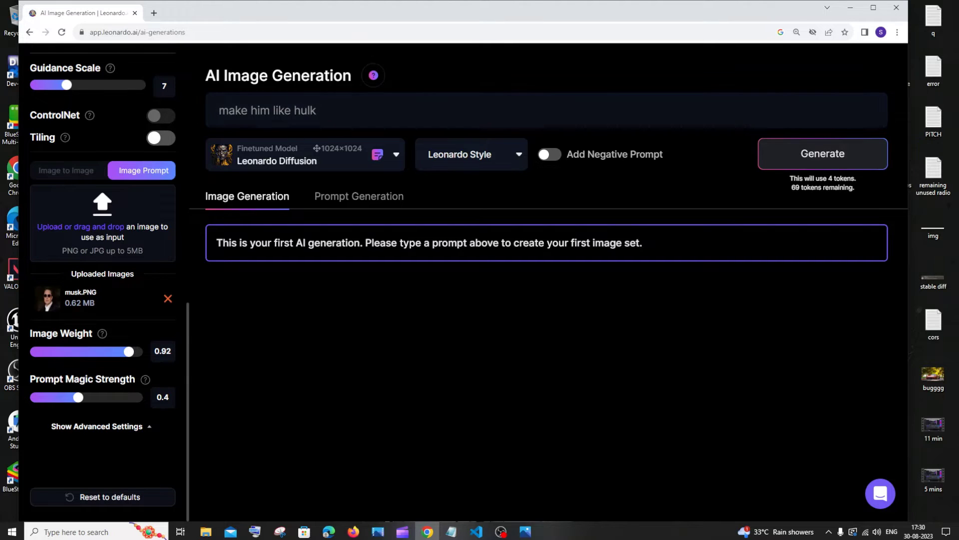
click(316, 110)
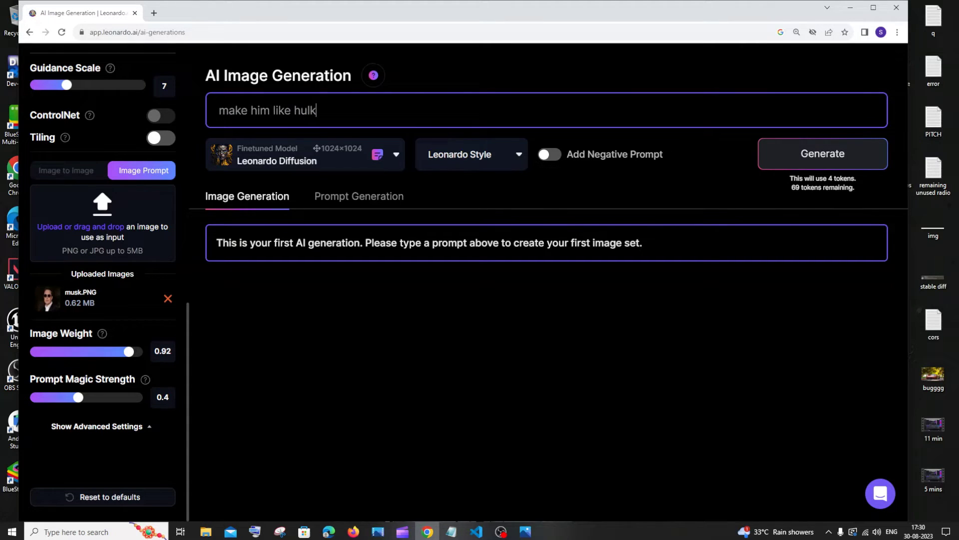
mouse_move(146, 380)
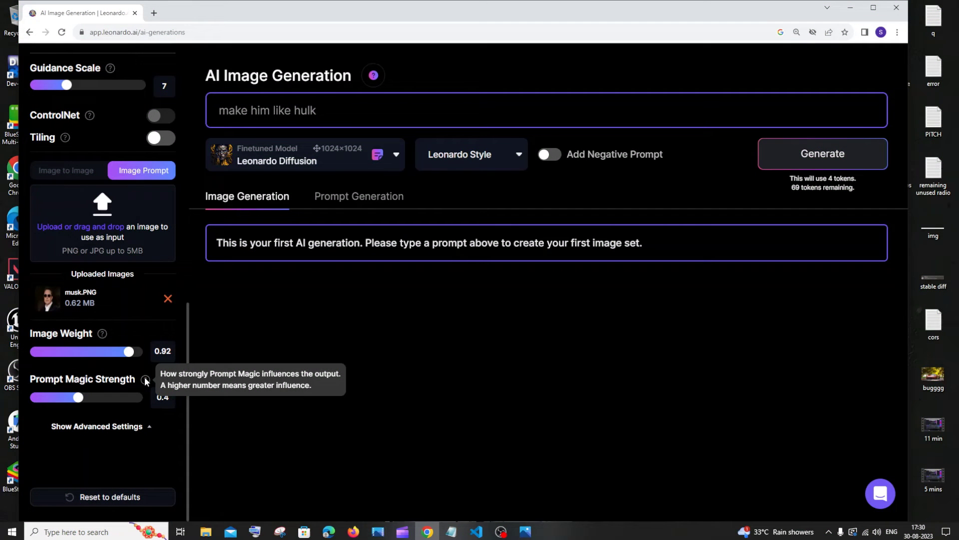
Expand and collapse the advanced seed and scheduler settings, then open the Finetuned Model list
click(118, 433)
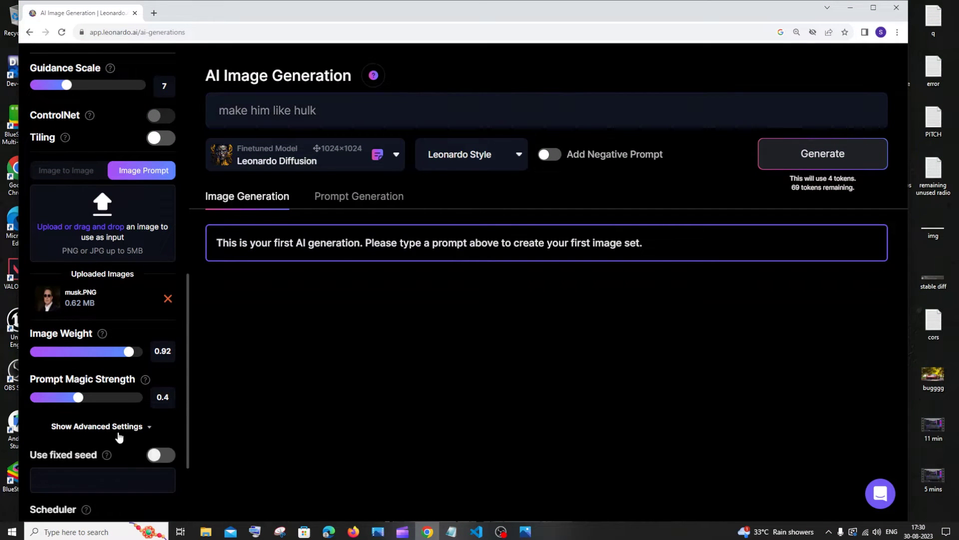
scroll(120, 427, down, 2)
scroll(122, 423, up, 1)
scroll(100, 410, down, 2)
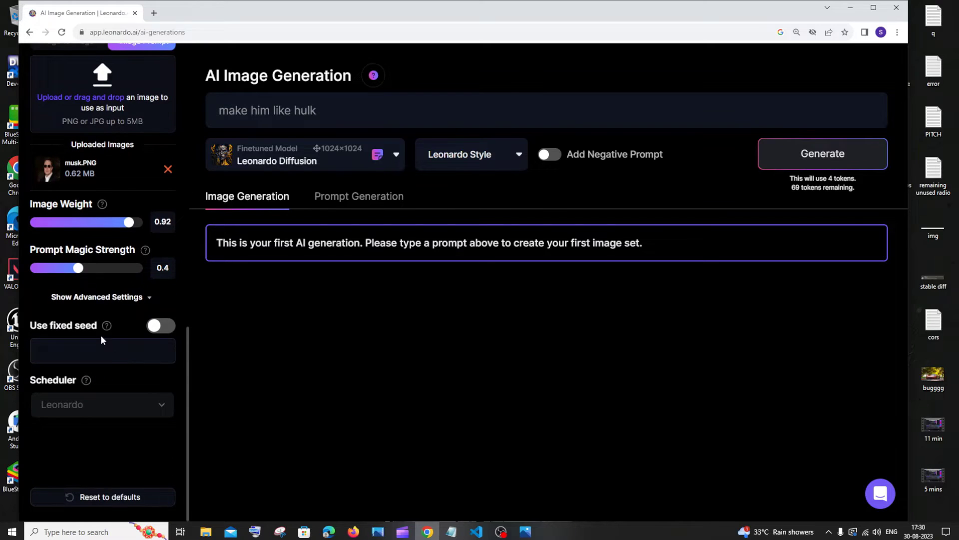
click(126, 298)
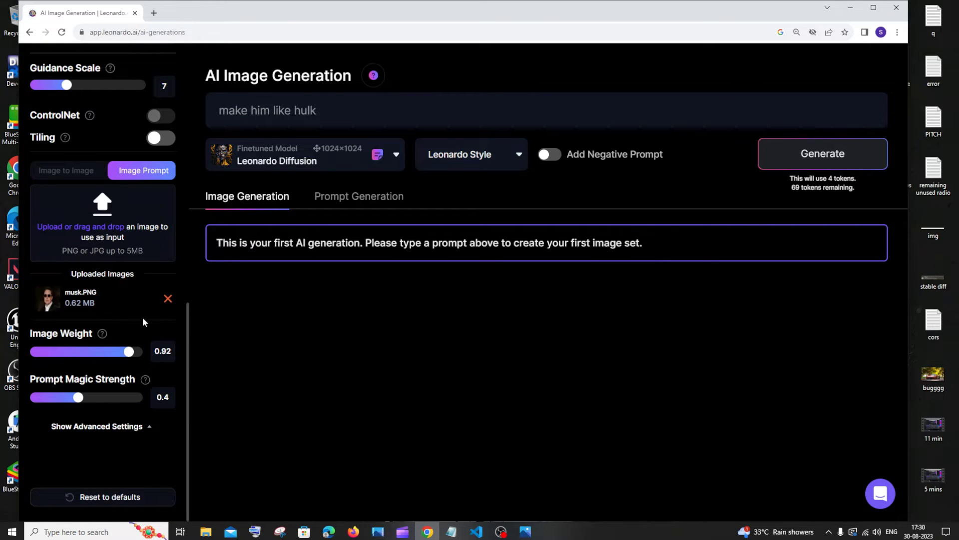
click(287, 158)
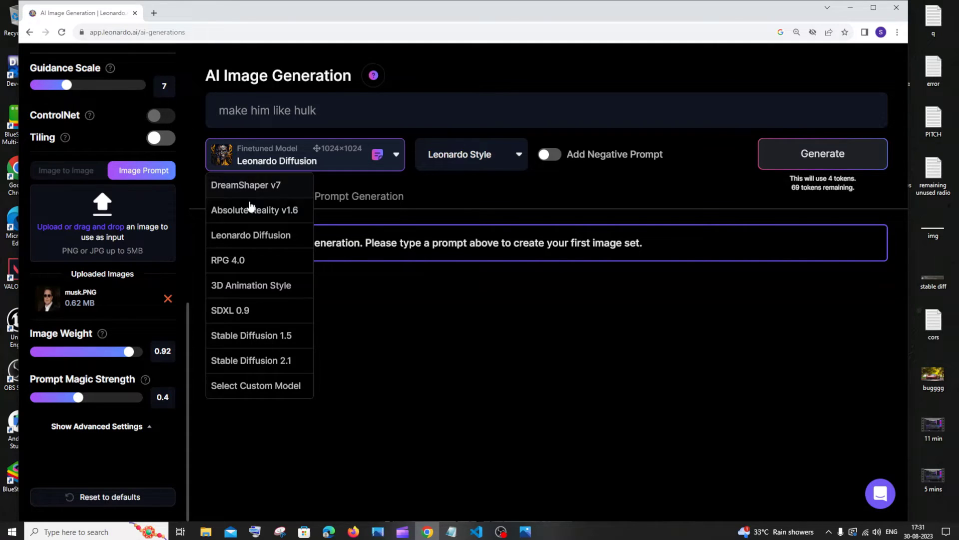
Close the model list keeping Leonardo Diffusion, and review settings with Number of Images at 2
click(216, 55)
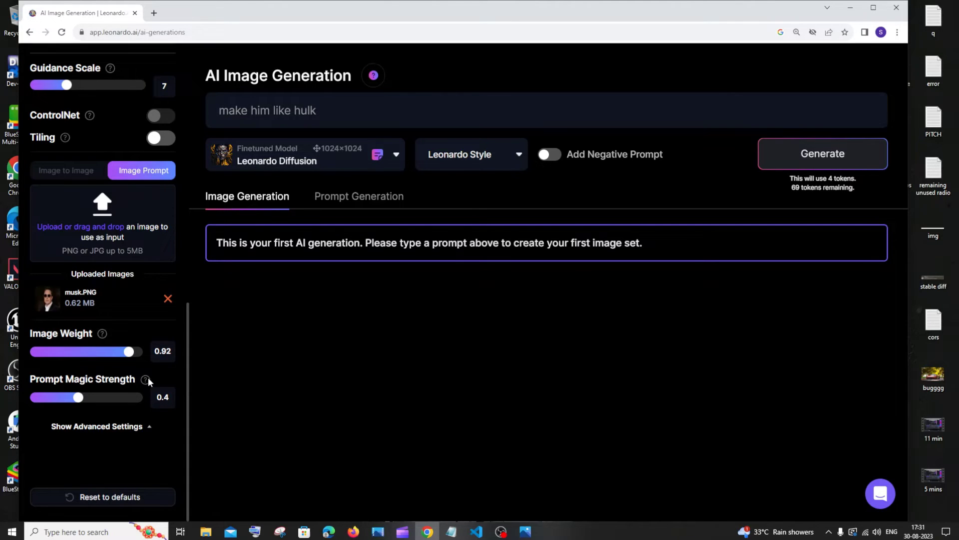
drag(320, 111, 218, 111)
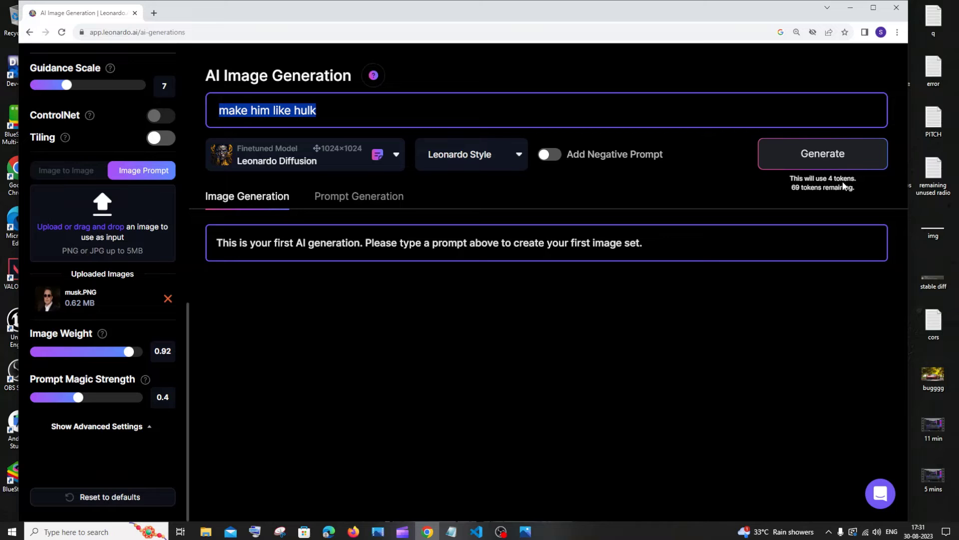
scroll(103, 201, up, 3)
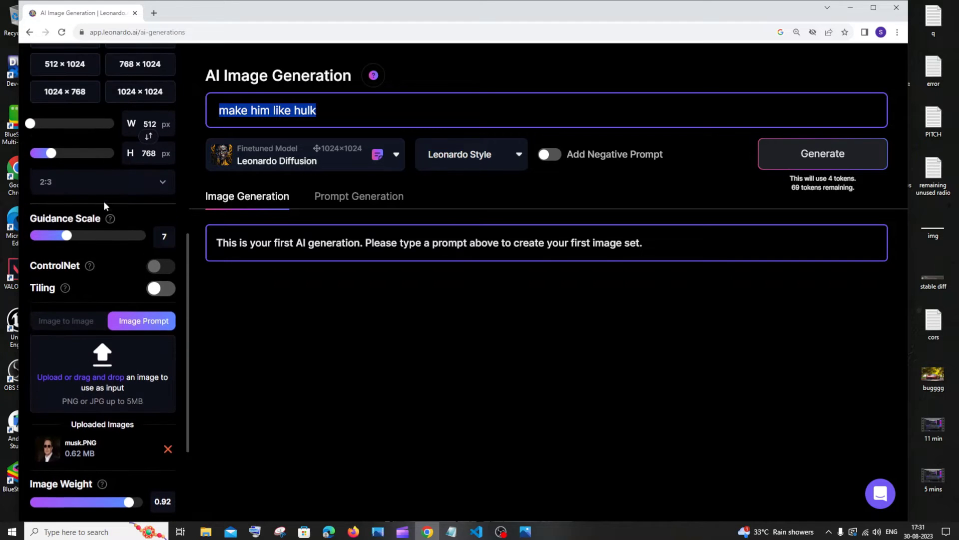
scroll(104, 204, up, 8)
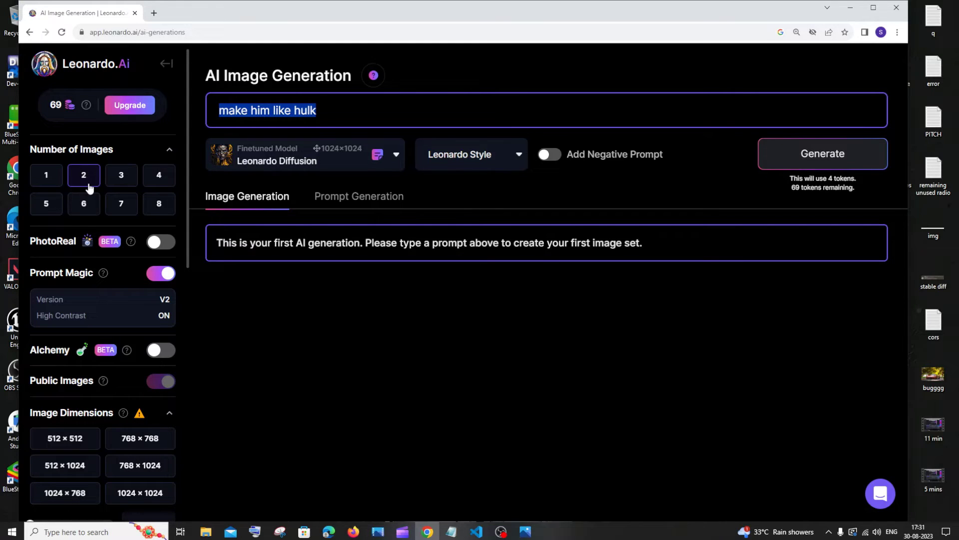
scroll(89, 187, down, 10)
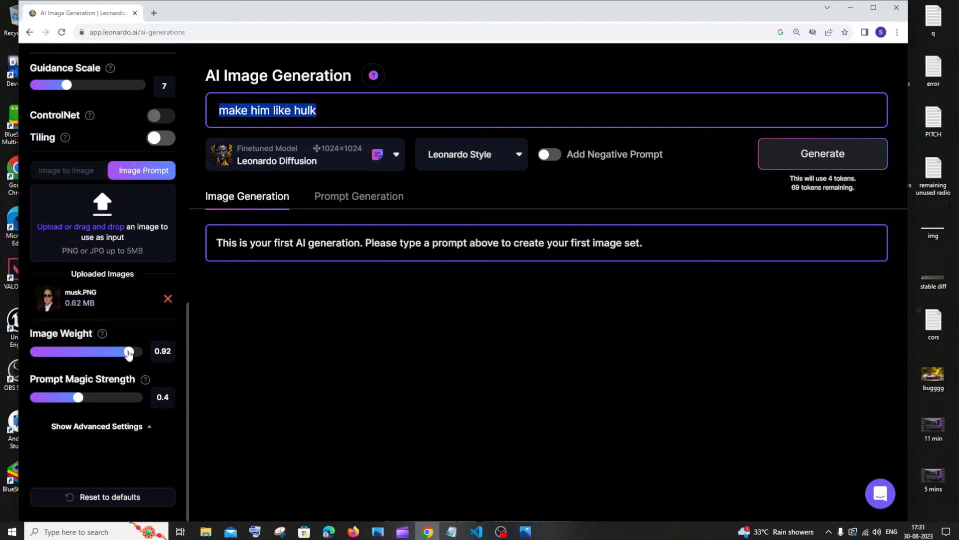
Lower the Image Weight to 0.9 and start replacing the prompt with 'make him muscular'
drag(128, 352, 125, 357)
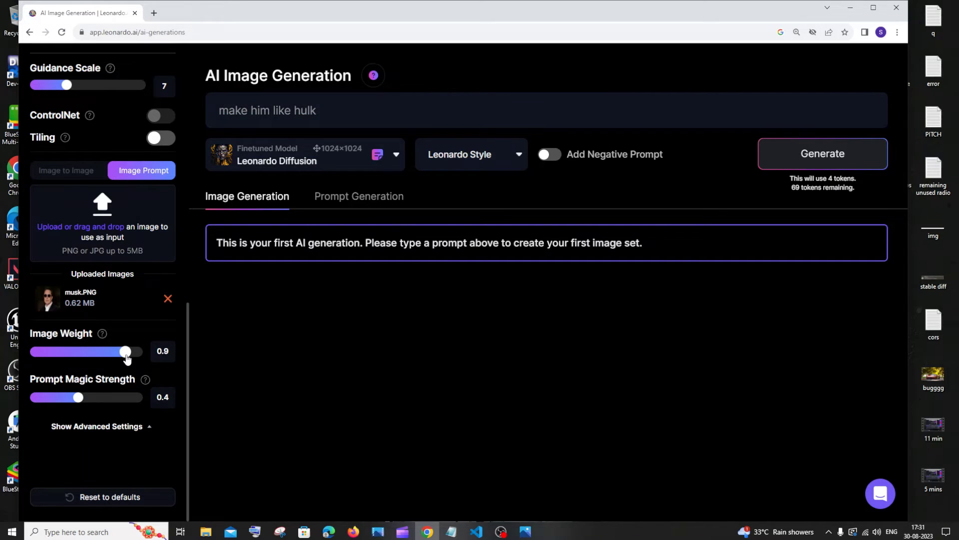
mouse_move(104, 333)
click(526, 531)
triple_click(306, 110)
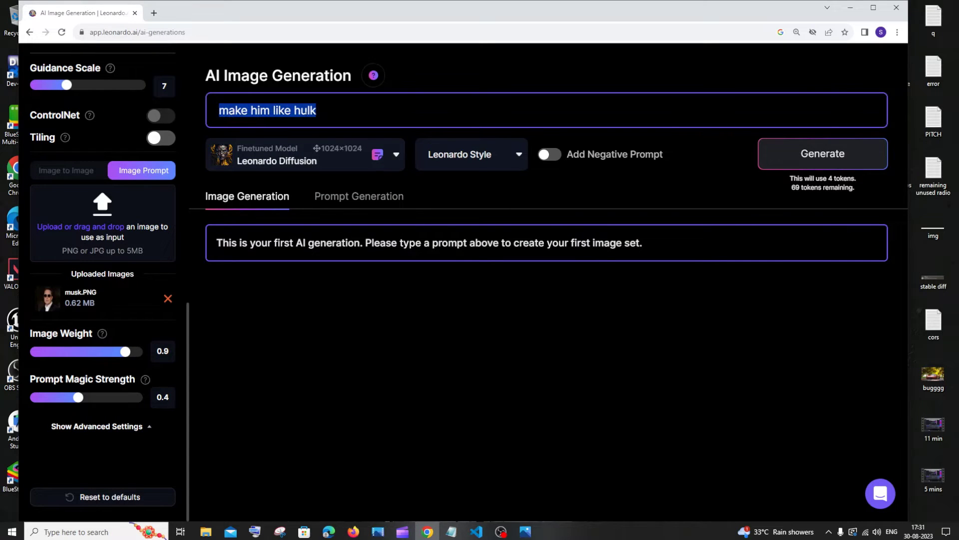
text(make him)
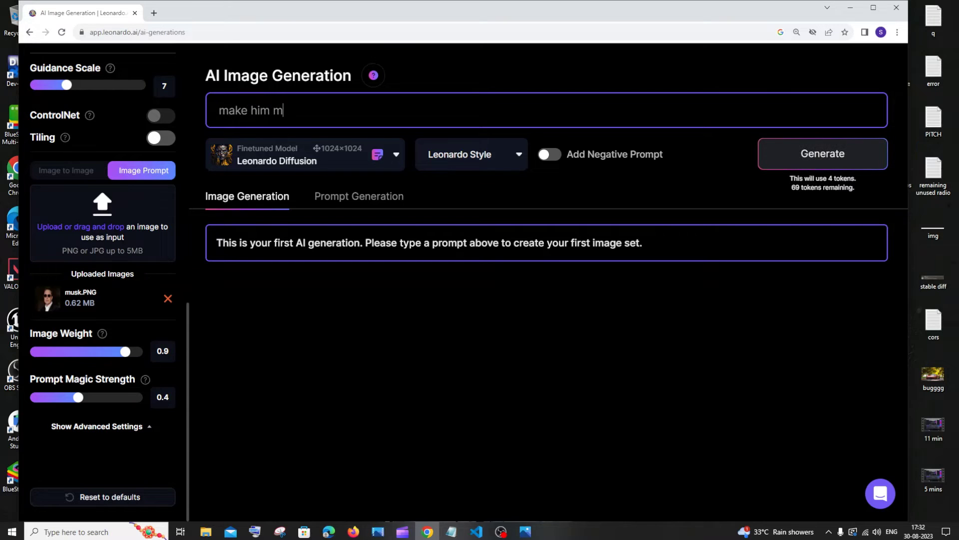
Generate two 512×768 'make him muscular' images and compare them with the musk.PNG portrait
click(408, 86)
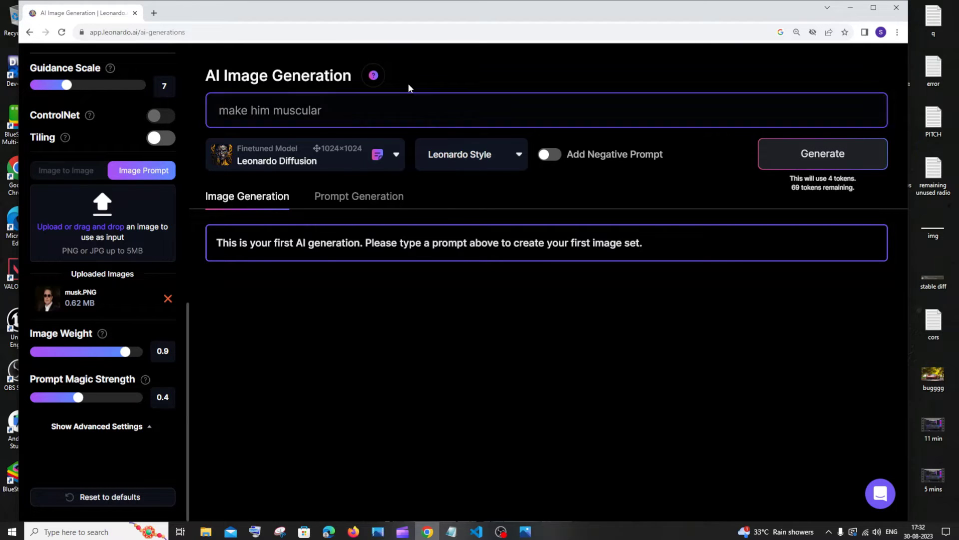
click(815, 156)
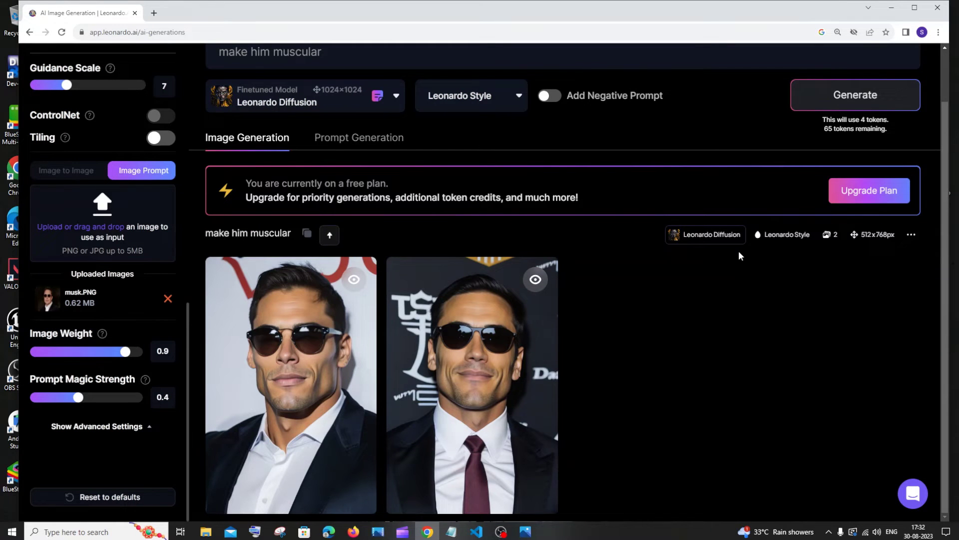
click(525, 531)
click(525, 531)
click(526, 532)
click(526, 533)
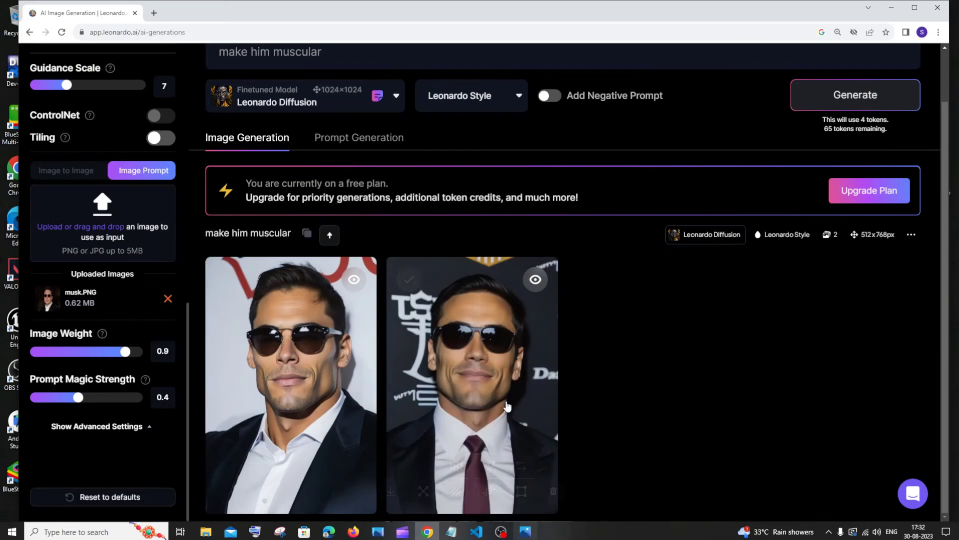
click(525, 531)
click(525, 531)
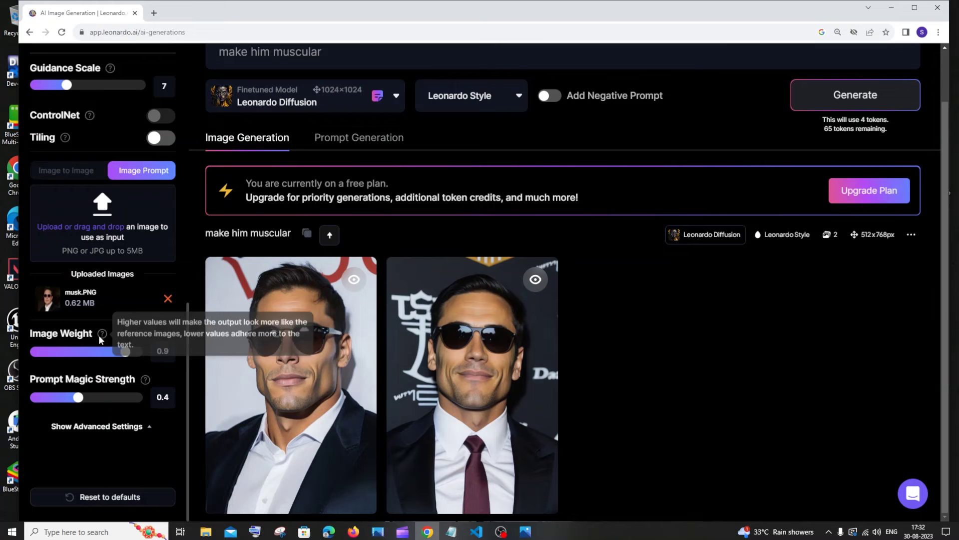
Drop the Image Weight to 0.43 and generate a second pair of 'make him muscular' images
drag(125, 356, 44, 355)
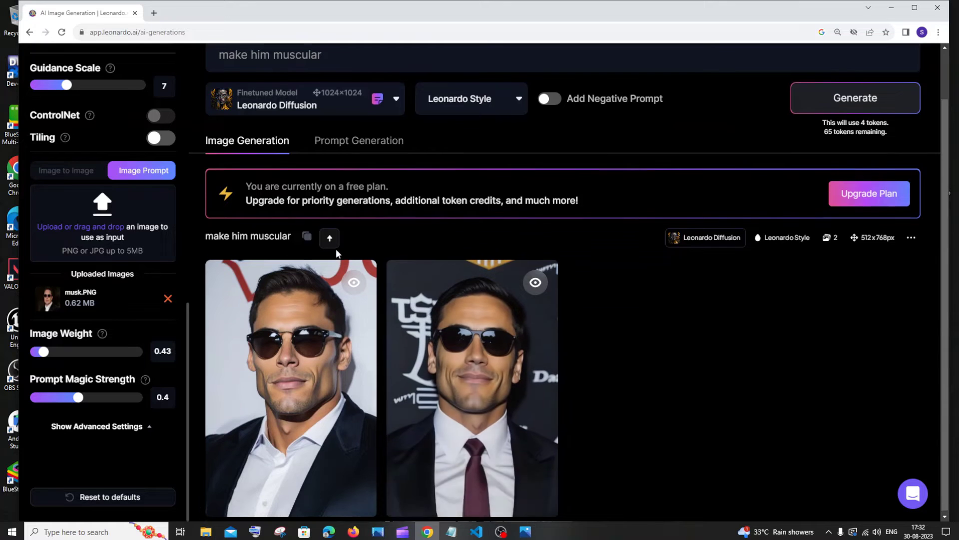
scroll(336, 248, up, 1)
click(323, 110)
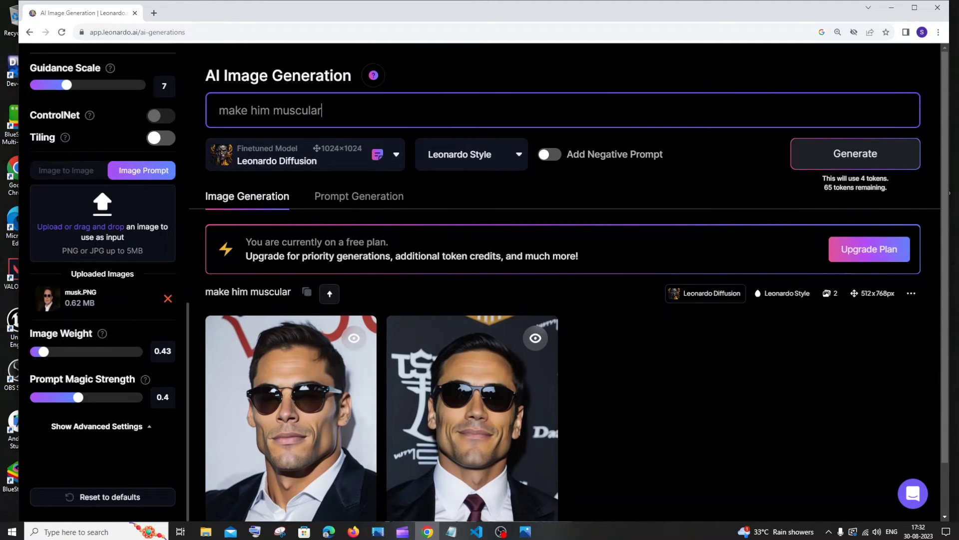
click(854, 155)
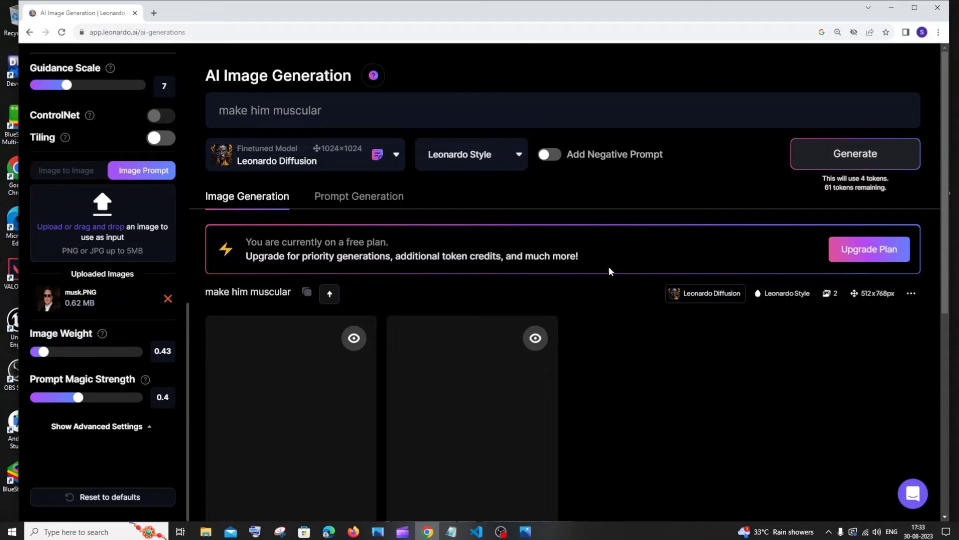
scroll(609, 271, down, 3)
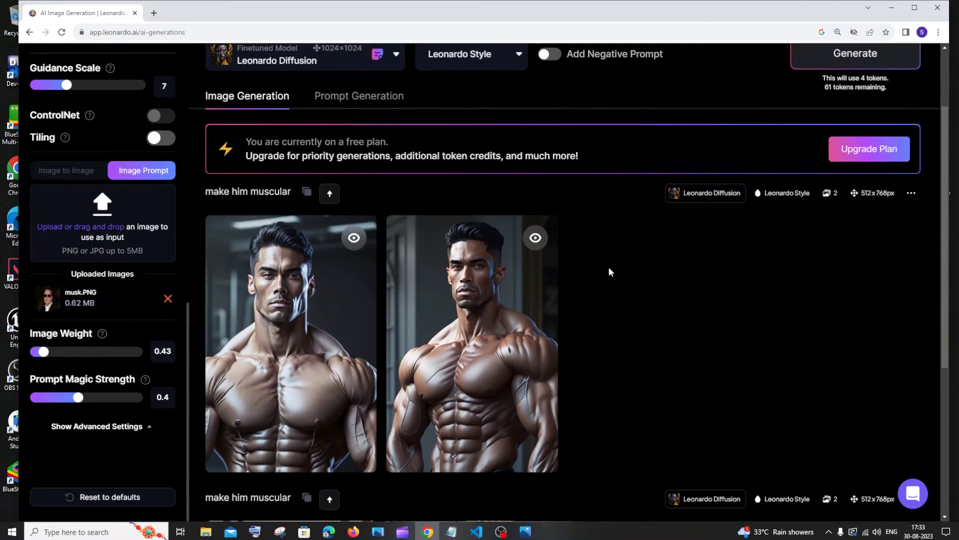
scroll(609, 271, up, 3)
scroll(608, 271, up, 1)
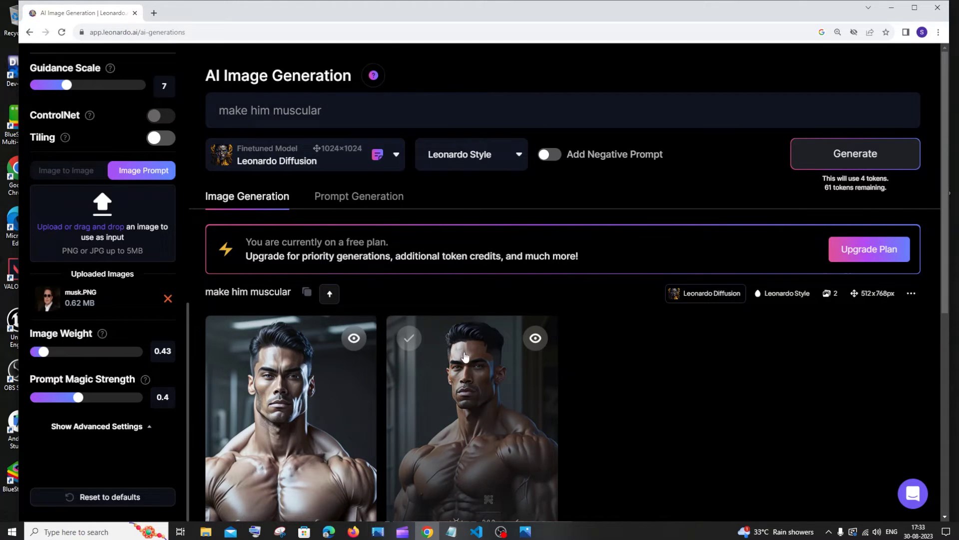
click(322, 111)
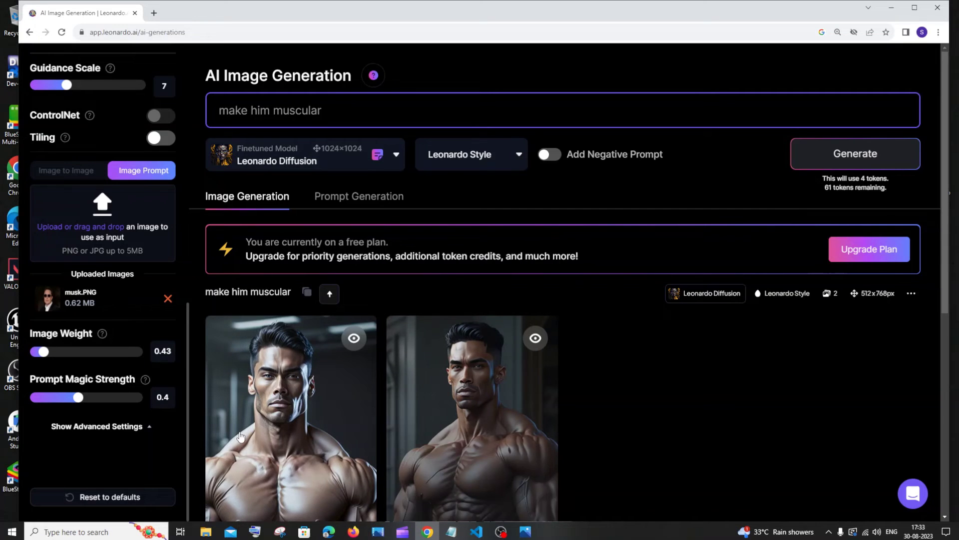
Raise the Image Weight to 0.6, generate a third pair, and scroll through the results
drag(44, 352, 73, 361)
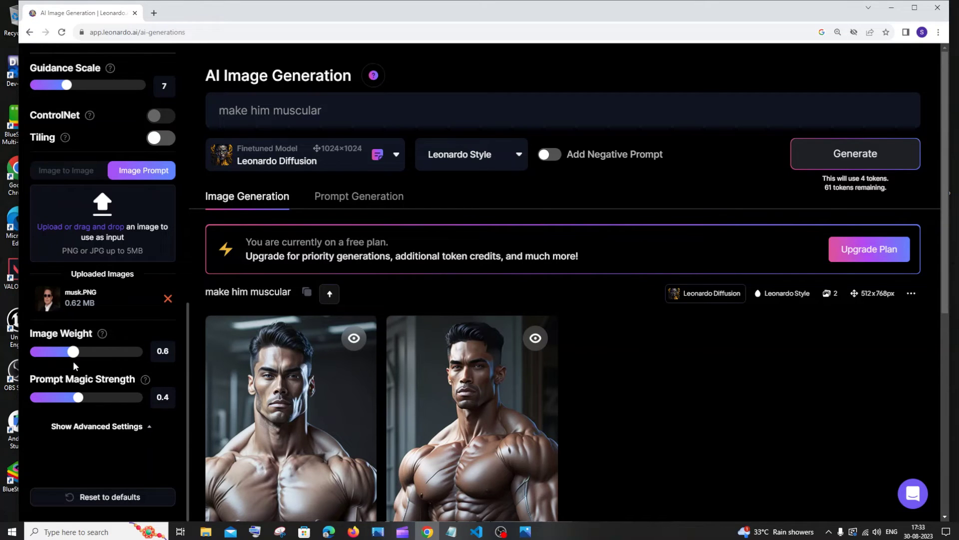
click(860, 164)
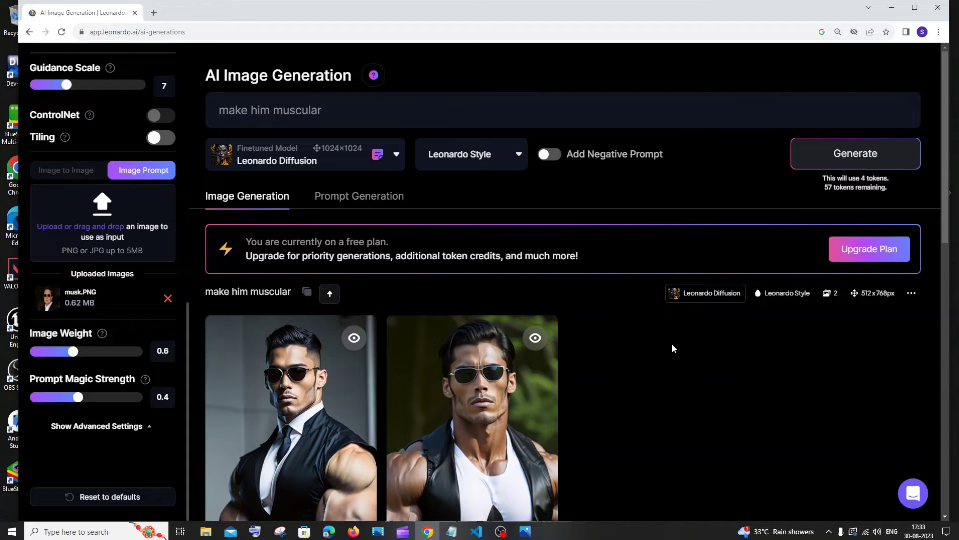
scroll(672, 344, down, 5)
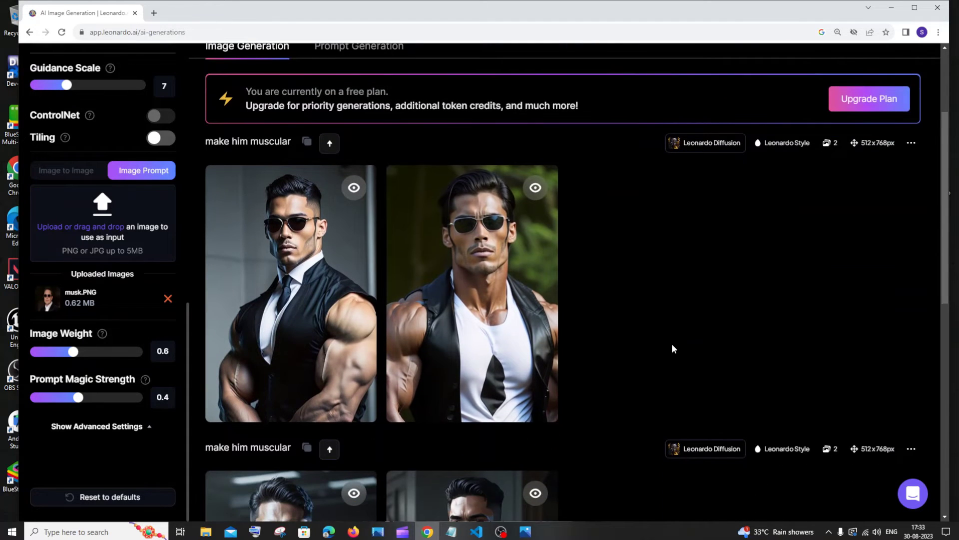
scroll(671, 343, down, 7)
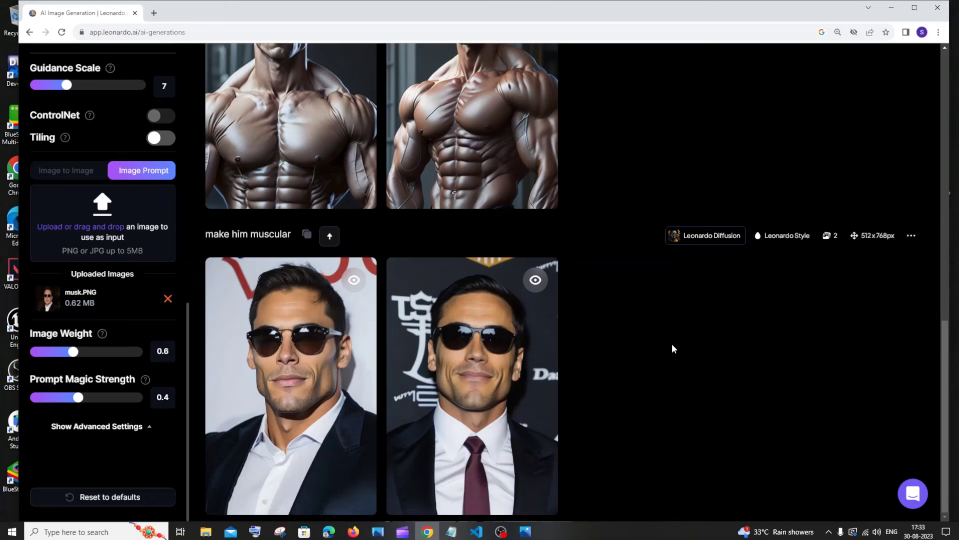
scroll(672, 344, up, 10)
scroll(672, 348, up, 3)
scroll(75, 226, up, 10)
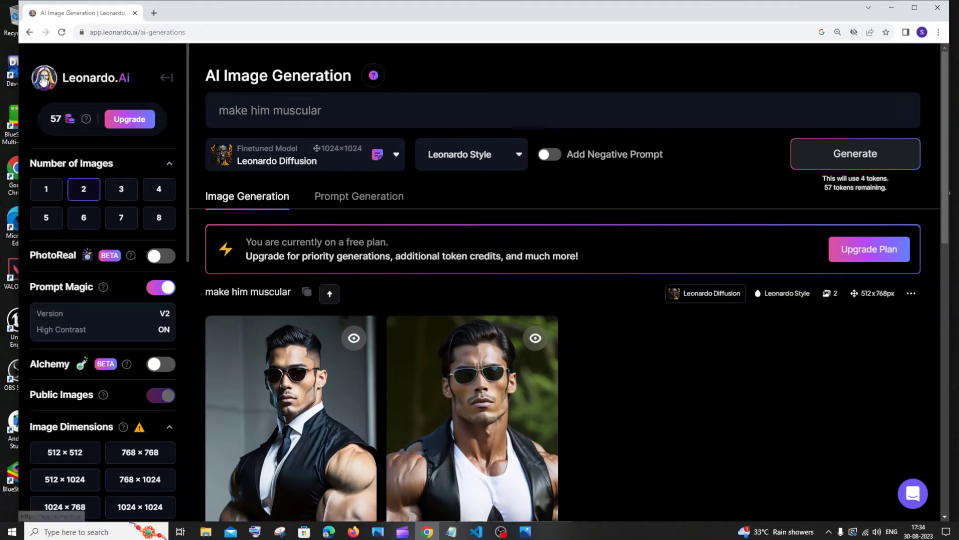
Open the Leonardo.Ai Home community feed in a new tab and browse the images
click(41, 79)
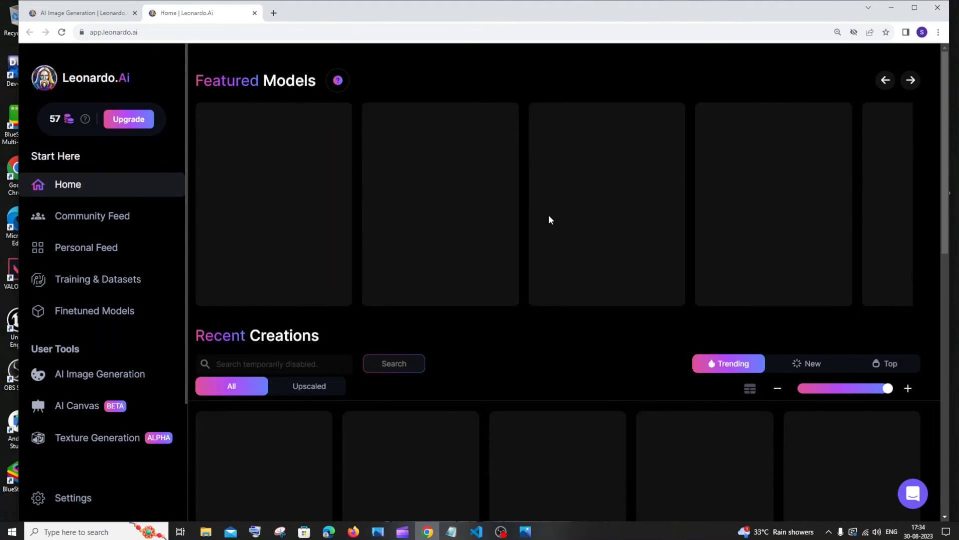
scroll(574, 295, down, 10)
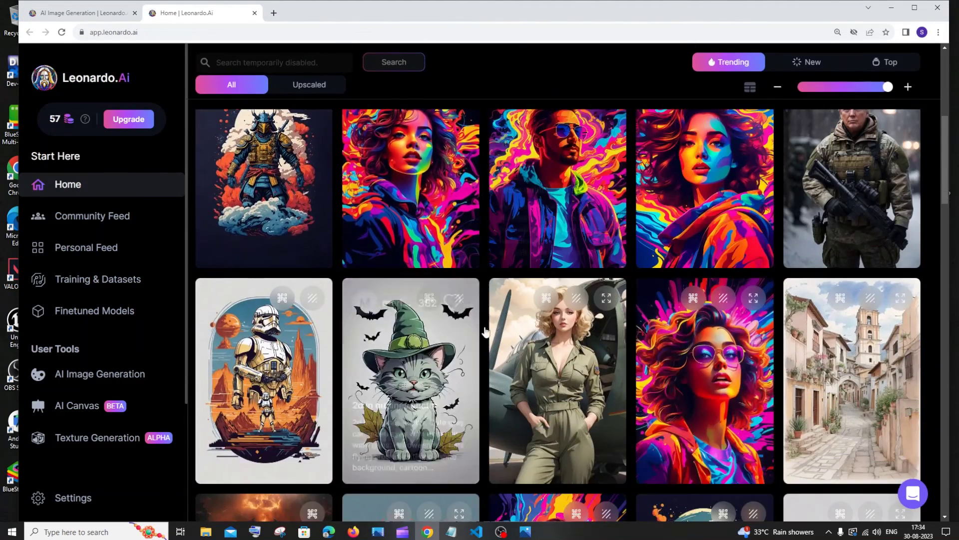
scroll(700, 310, up, 6)
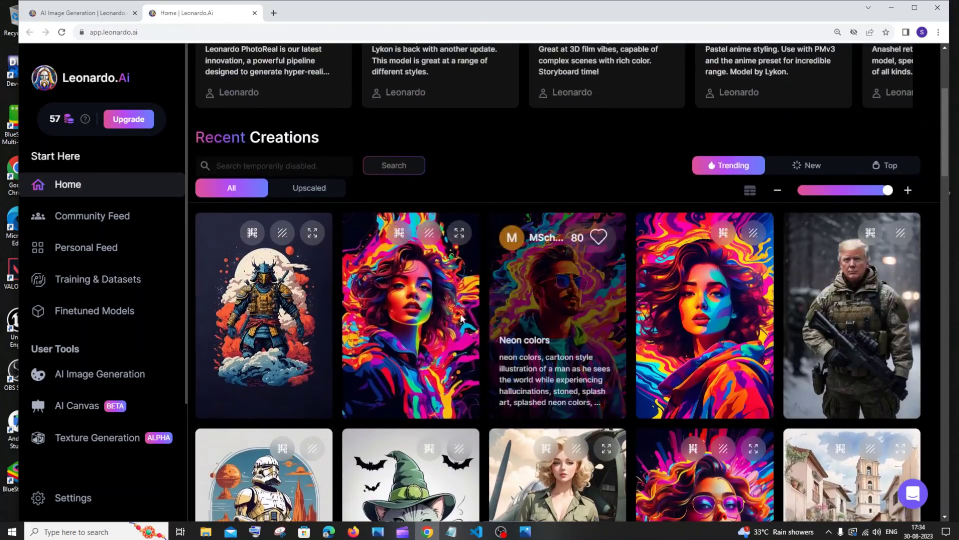
scroll(441, 315, down, 6)
scroll(441, 318, down, 12)
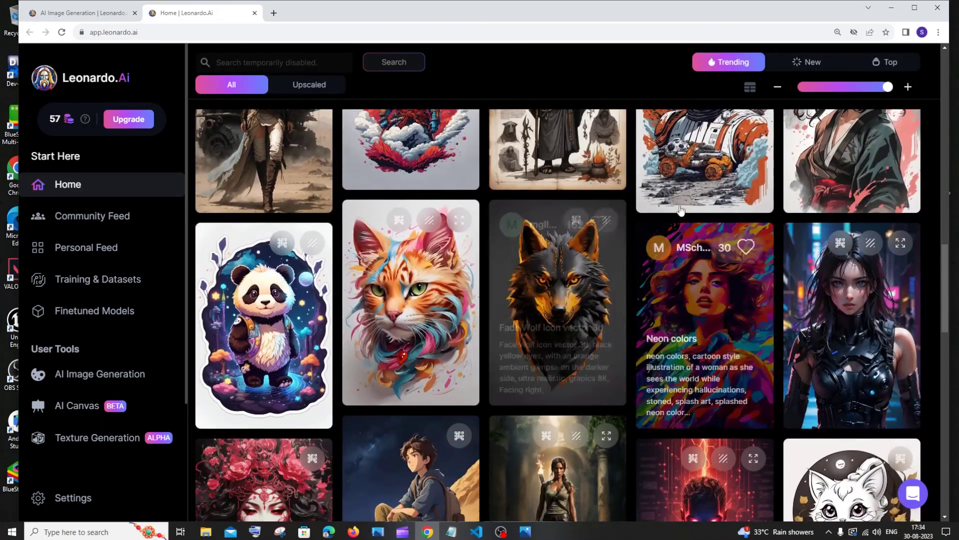
scroll(500, 246, up, 10)
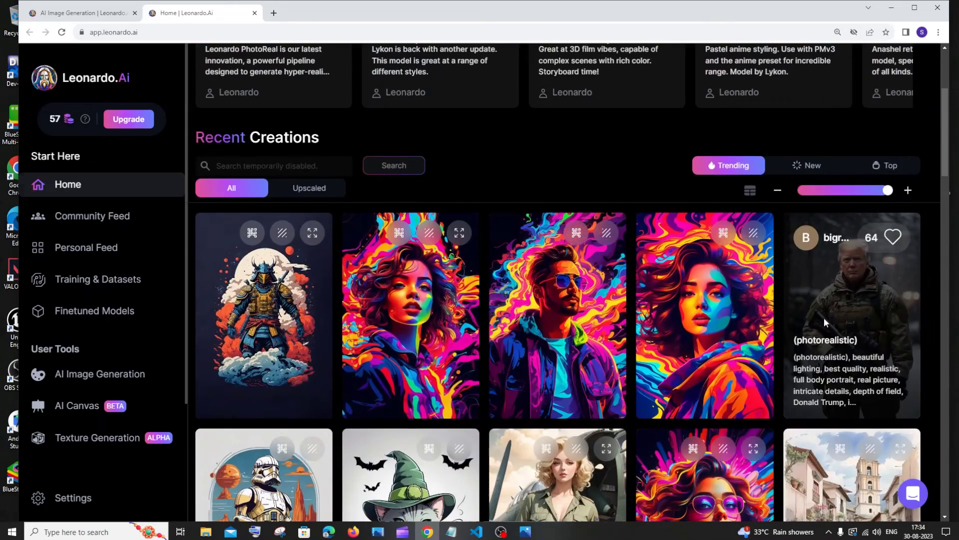
Copy the photorealistic soldier-in-snowstorm prompt and select the old prompt in the generation tab
click(823, 317)
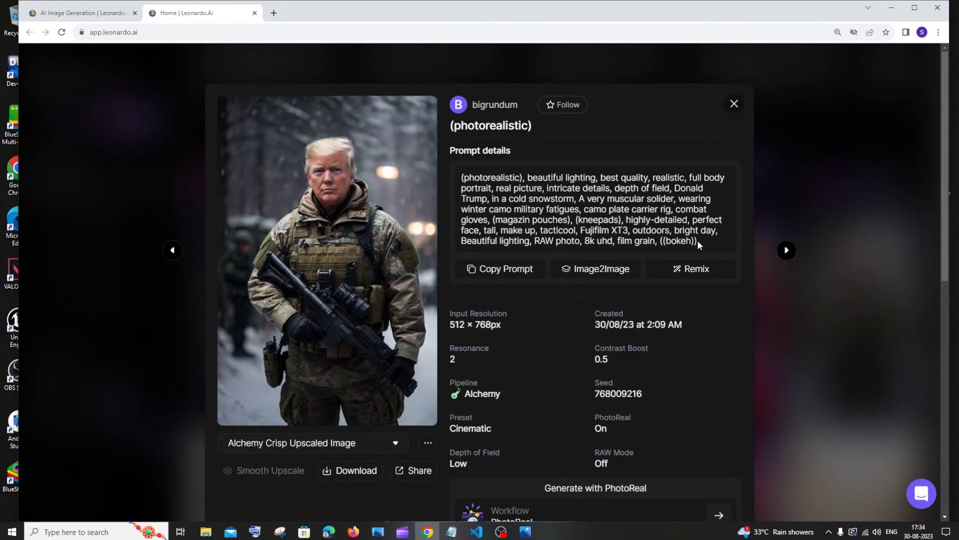
drag(701, 241, 451, 176)
key(ctrl+c)
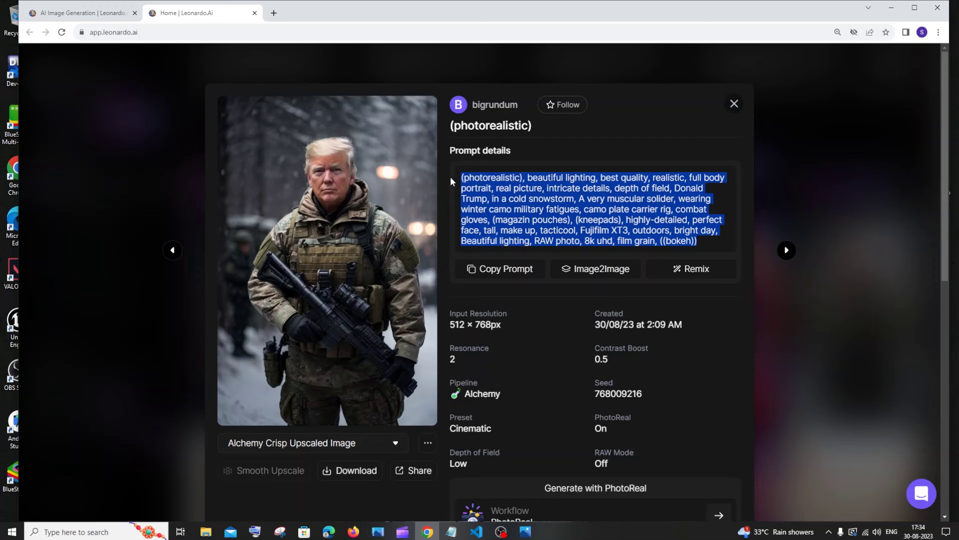
click(731, 104)
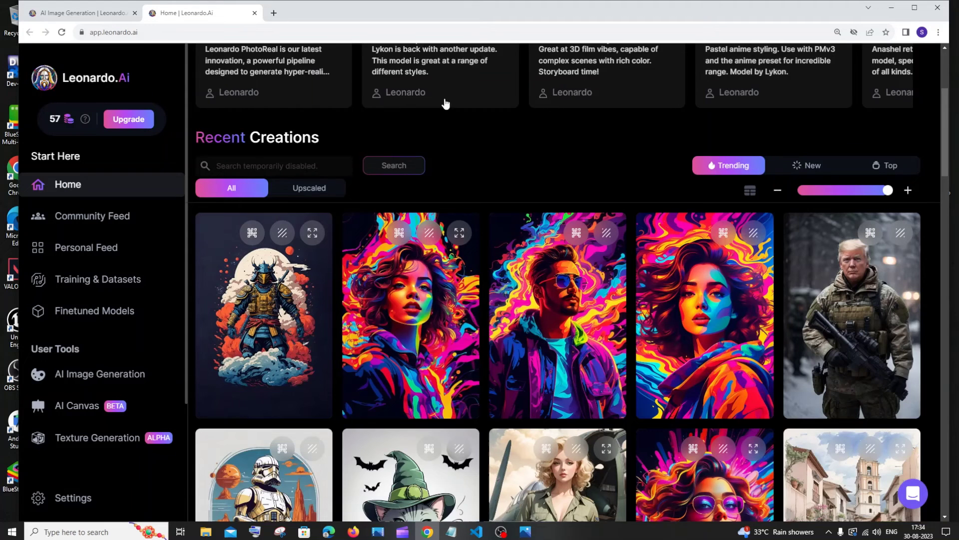
click(107, 15)
drag(323, 111, 199, 103)
Paste the copied soldier prompt, deleting the person's name and the leftover extra comma
key(ctrl+v)
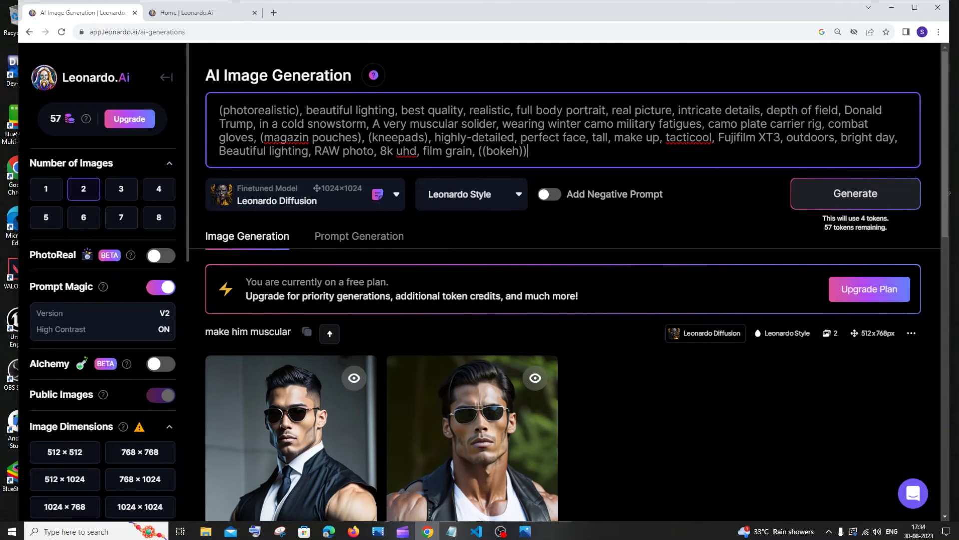
double_click(236, 124)
key(BackSpace)
key(BackSpace)
key(BackSpace)
key(BackSpace)
key(BackSpace)
key(BackSpace)
key(BackSpace)
key(BackSpace)
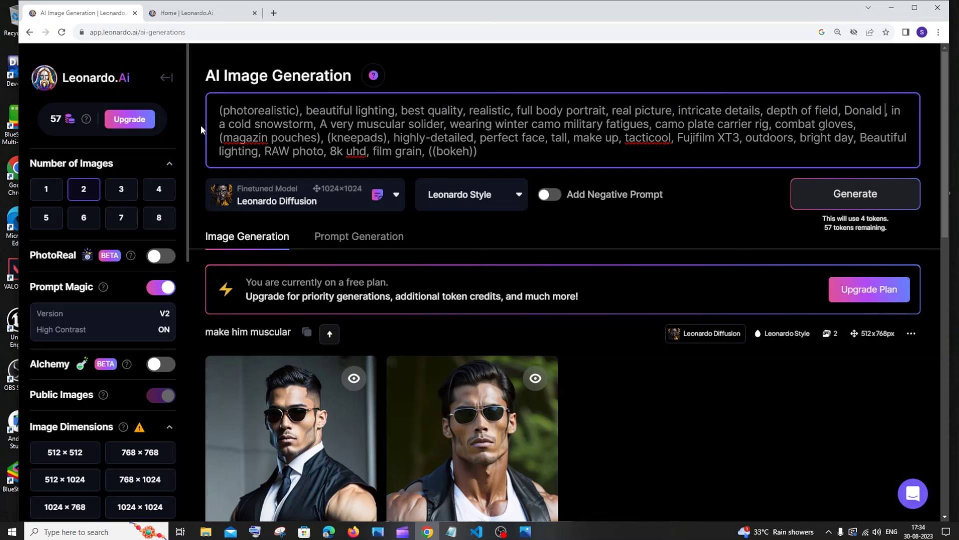
key(BackSpace)
key(BackSpace)
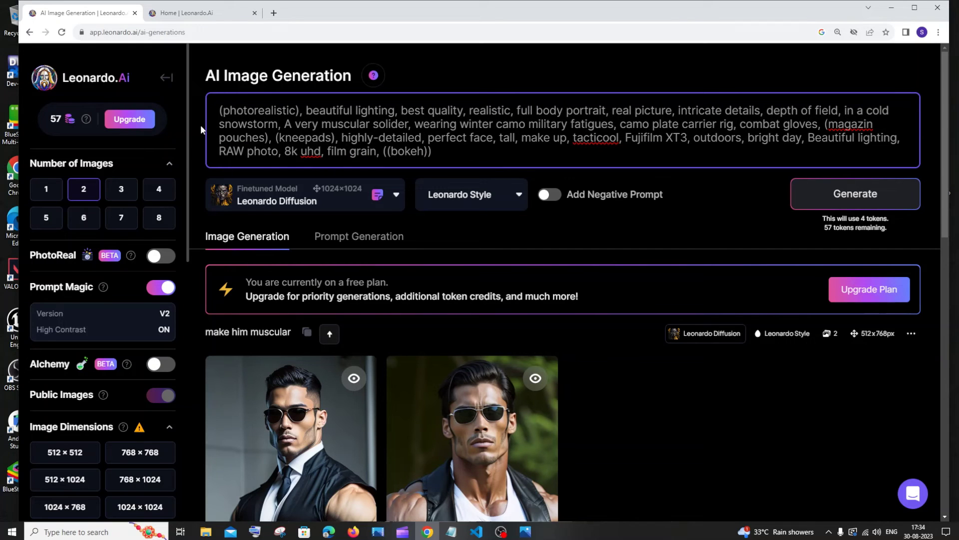
Generate at Image Weight 0.81, then reopen the soldier image's details on the Home tab
scroll(97, 260, down, 5)
scroll(85, 320, down, 6)
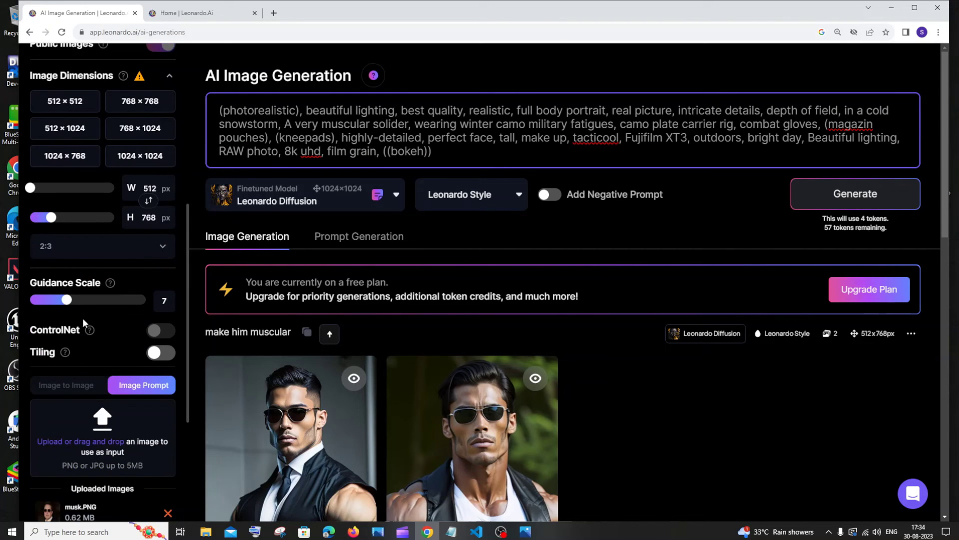
drag(74, 353, 111, 360)
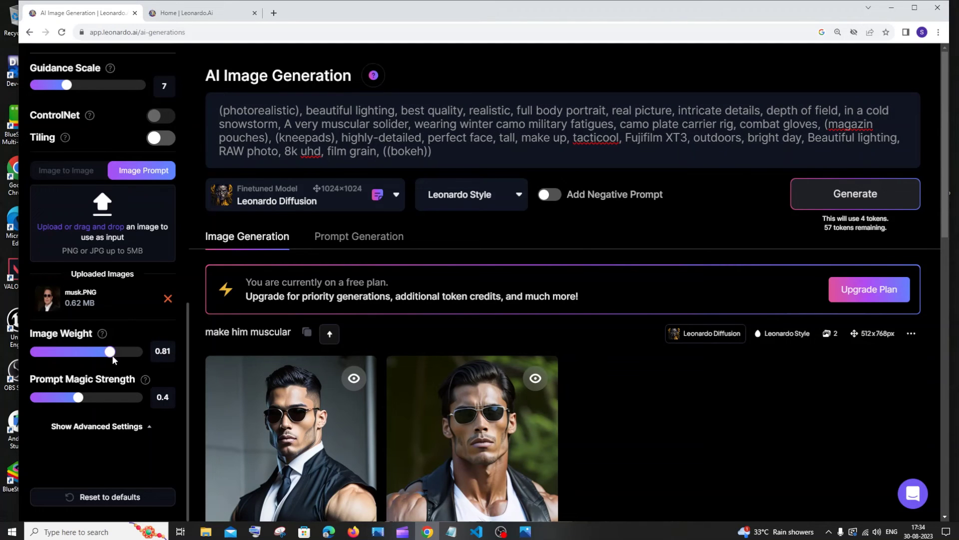
click(831, 186)
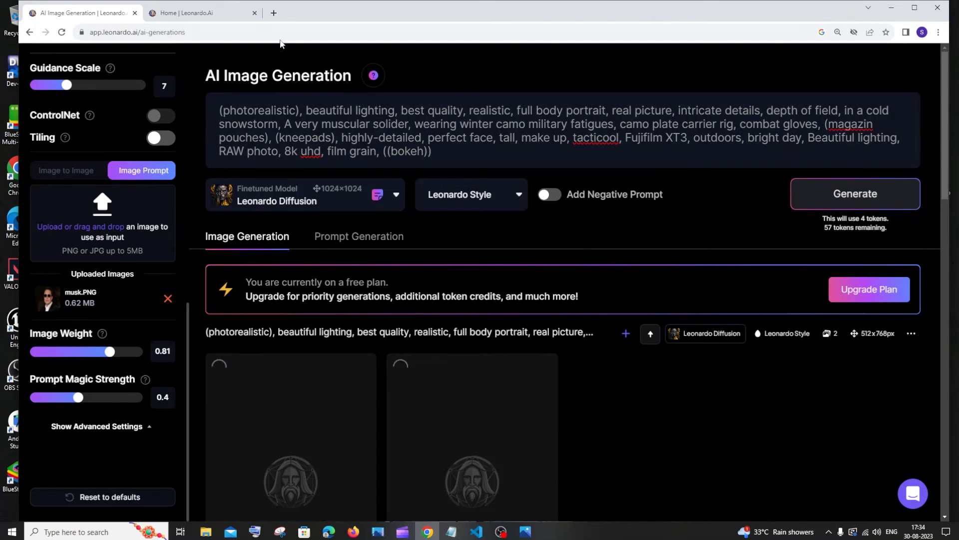
key(ctrl+Tab)
click(814, 286)
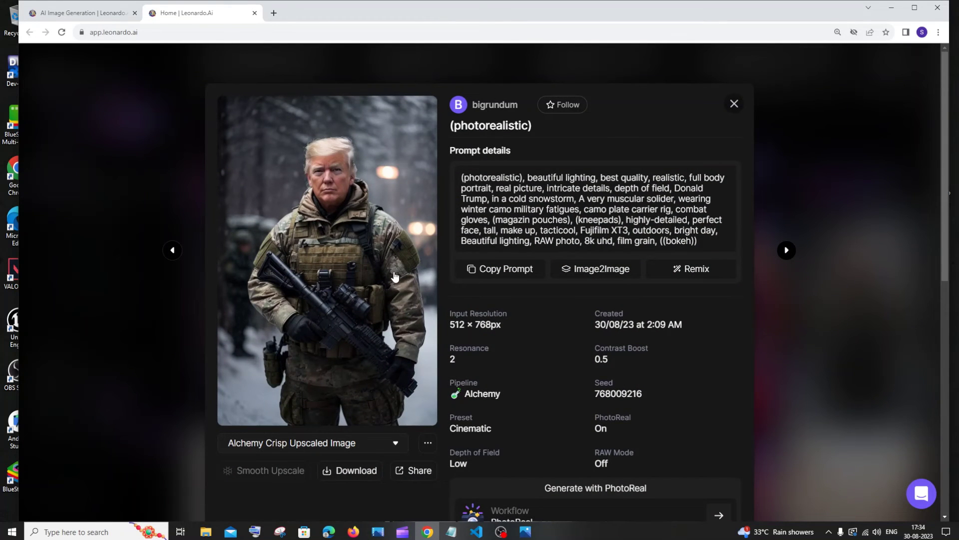
Check the generation's progress, then look back over the soldier image's details
click(80, 17)
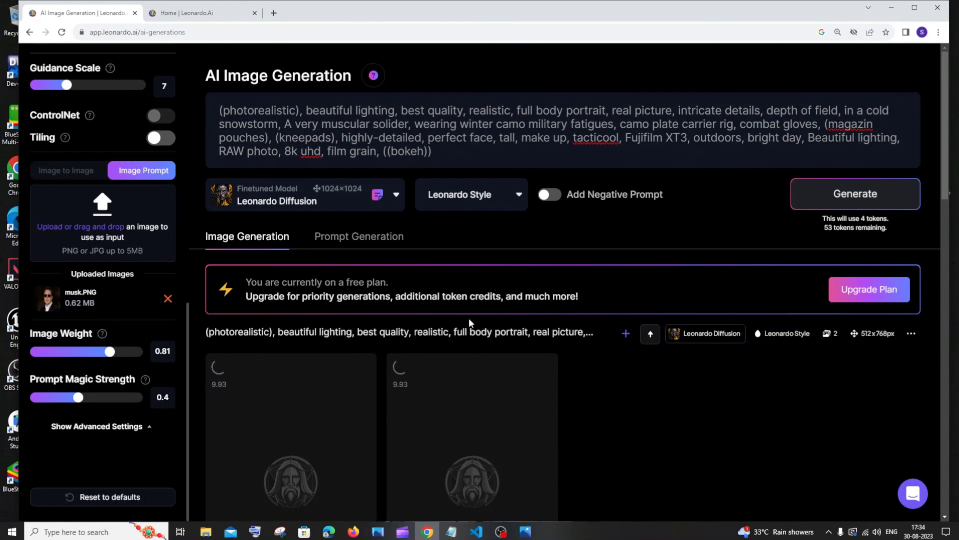
key(ctrl+Tab)
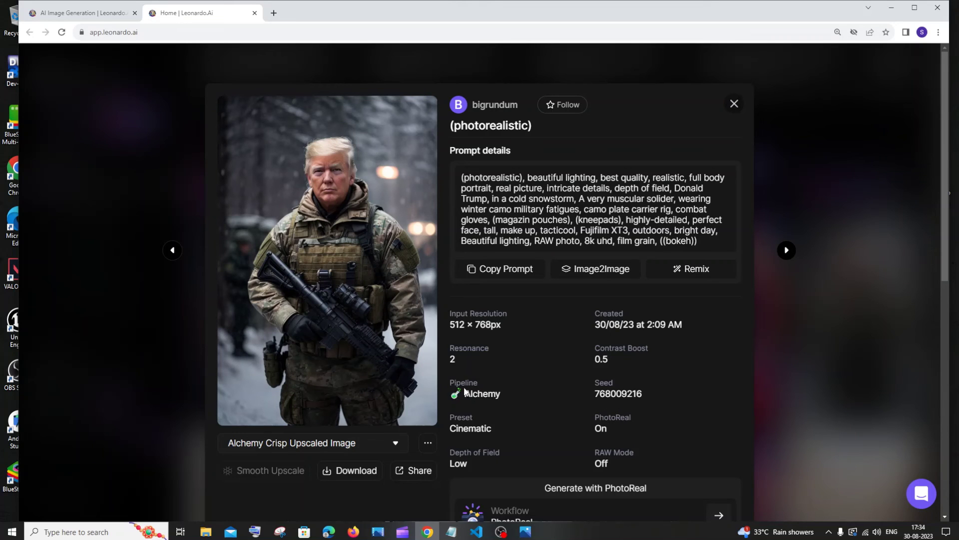
scroll(534, 389, down, 2)
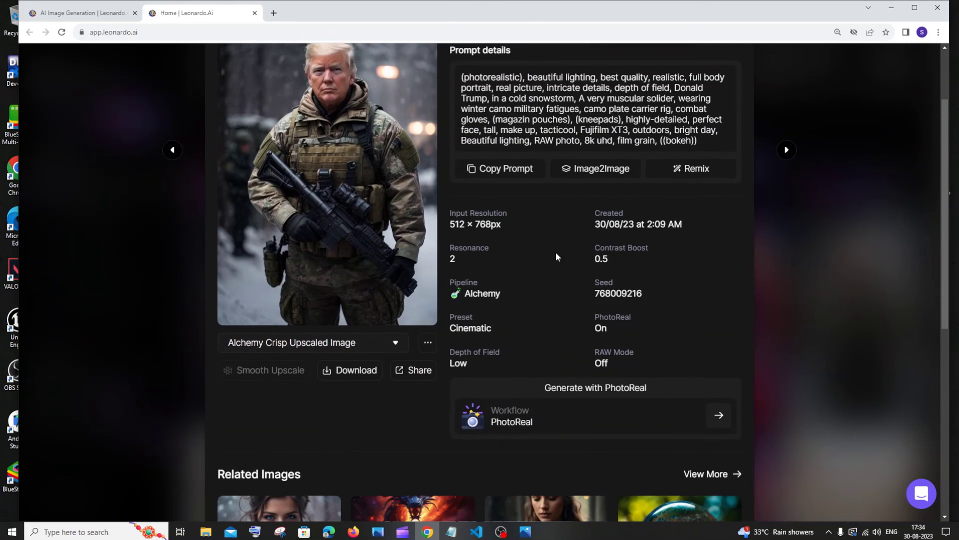
Inspect the two finished portraits of suited men in sunglasses, one wearing camouflage face paint
click(85, 12)
scroll(341, 230, down, 3)
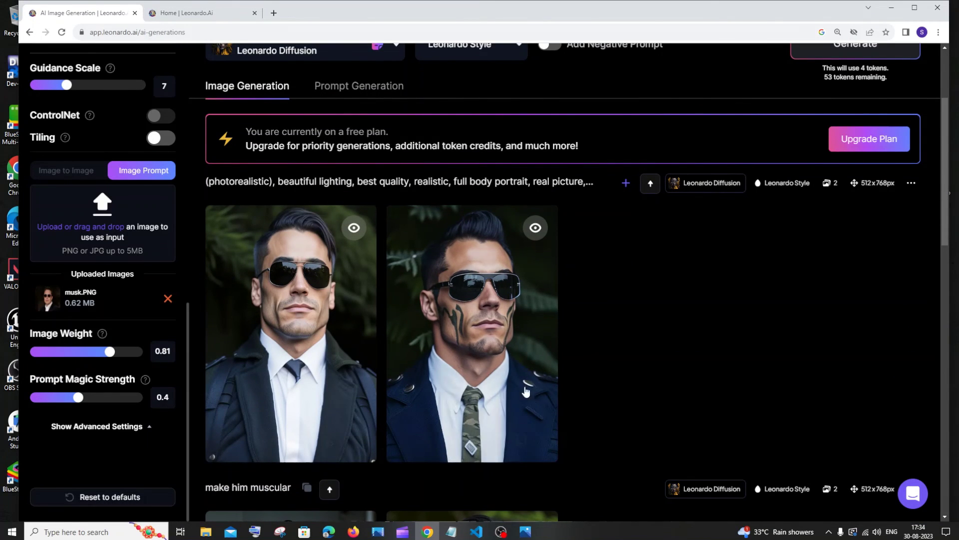
scroll(528, 348, up, 2)
scroll(618, 321, up, 1)
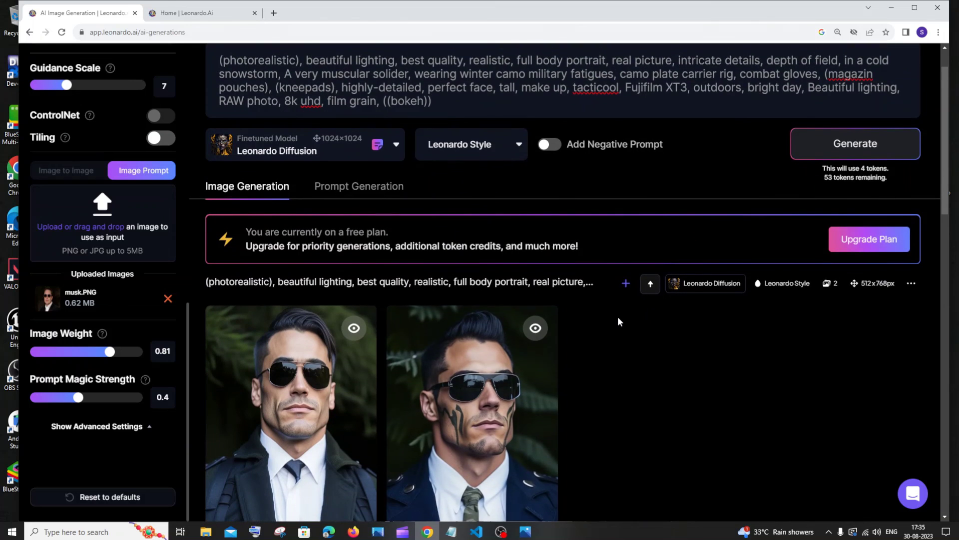
scroll(618, 317, down, 5)
scroll(550, 316, up, 3)
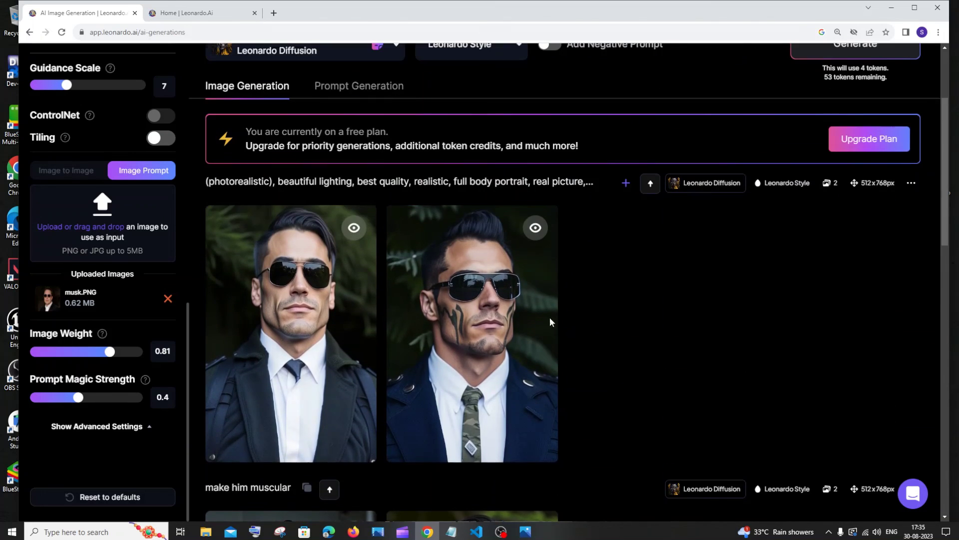
scroll(305, 215, up, 3)
click(305, 199)
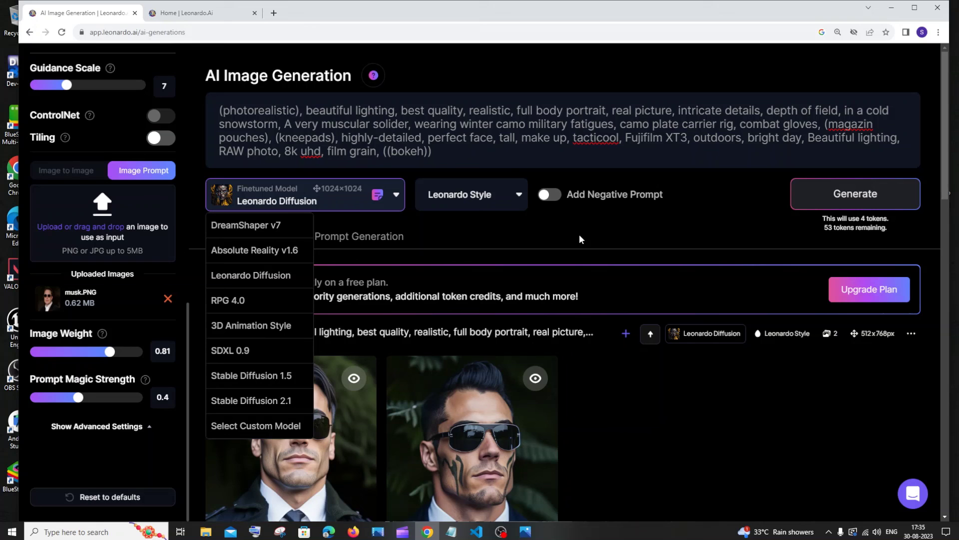
click(580, 235)
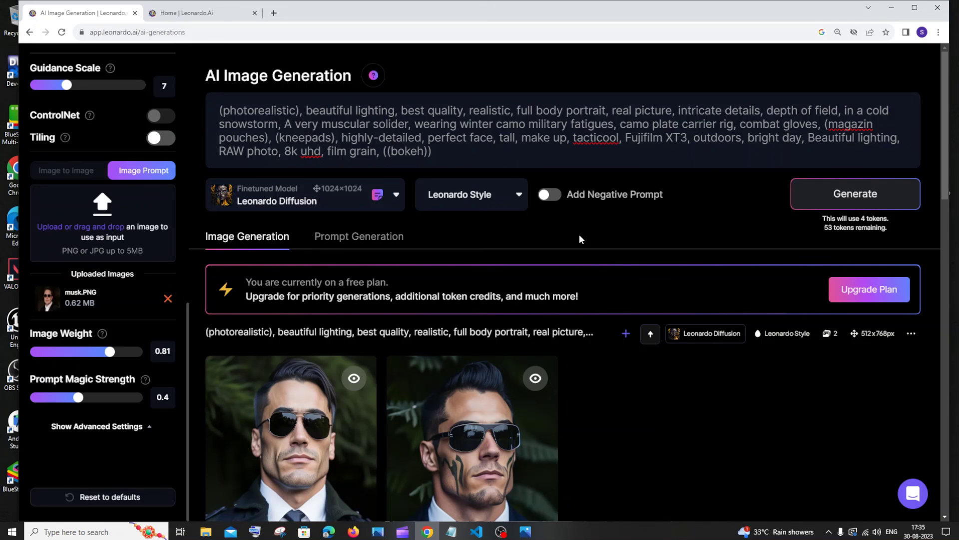